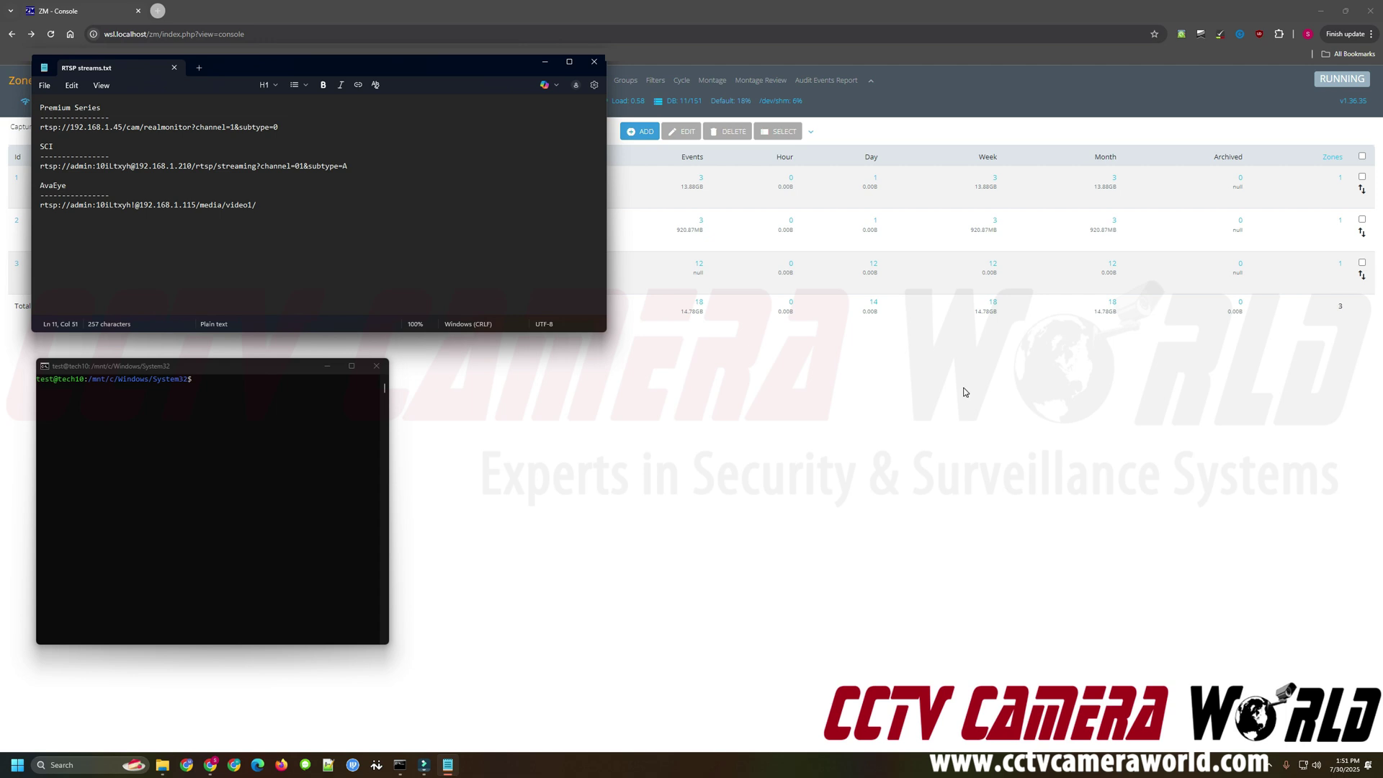
Step: Bring the ZoneMinder console in Chrome back in front of the terminal and notes windows
click(168, 371)
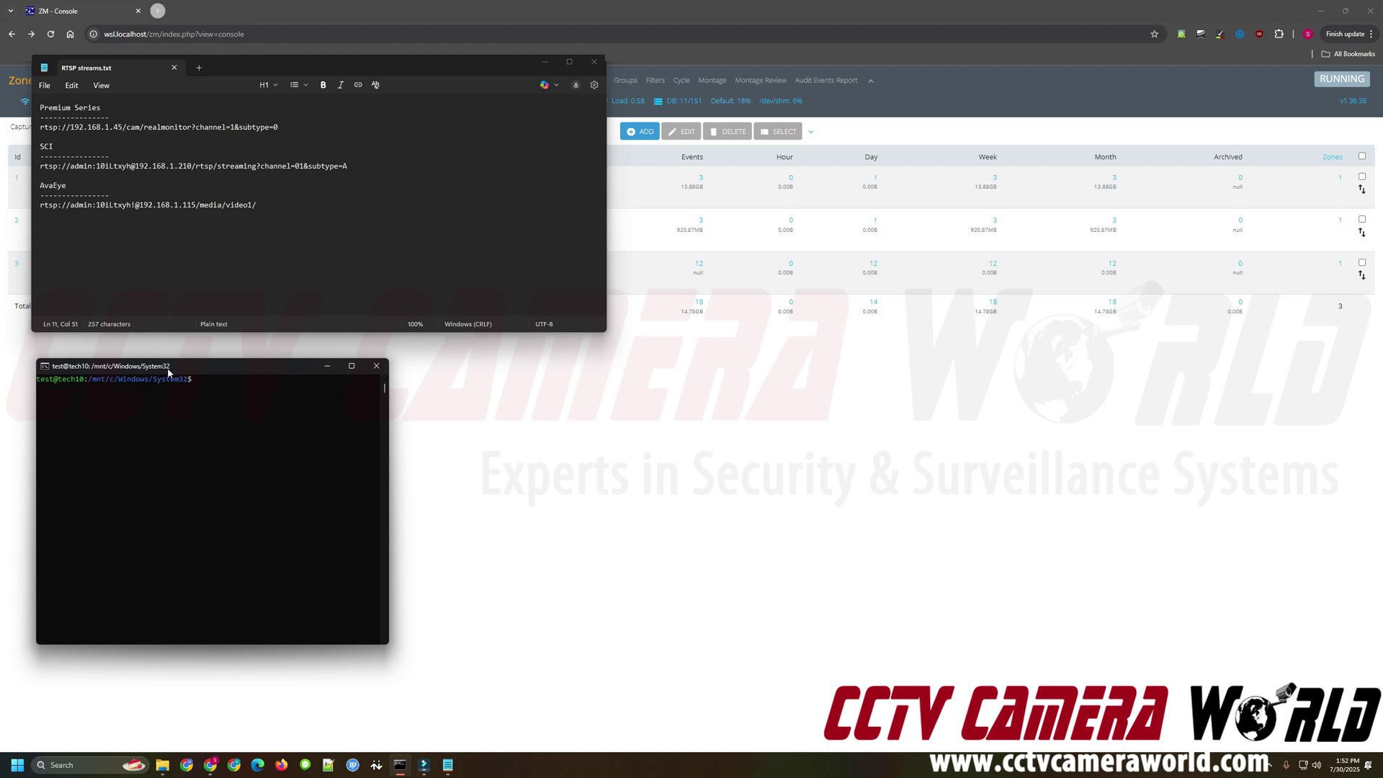
click(603, 490)
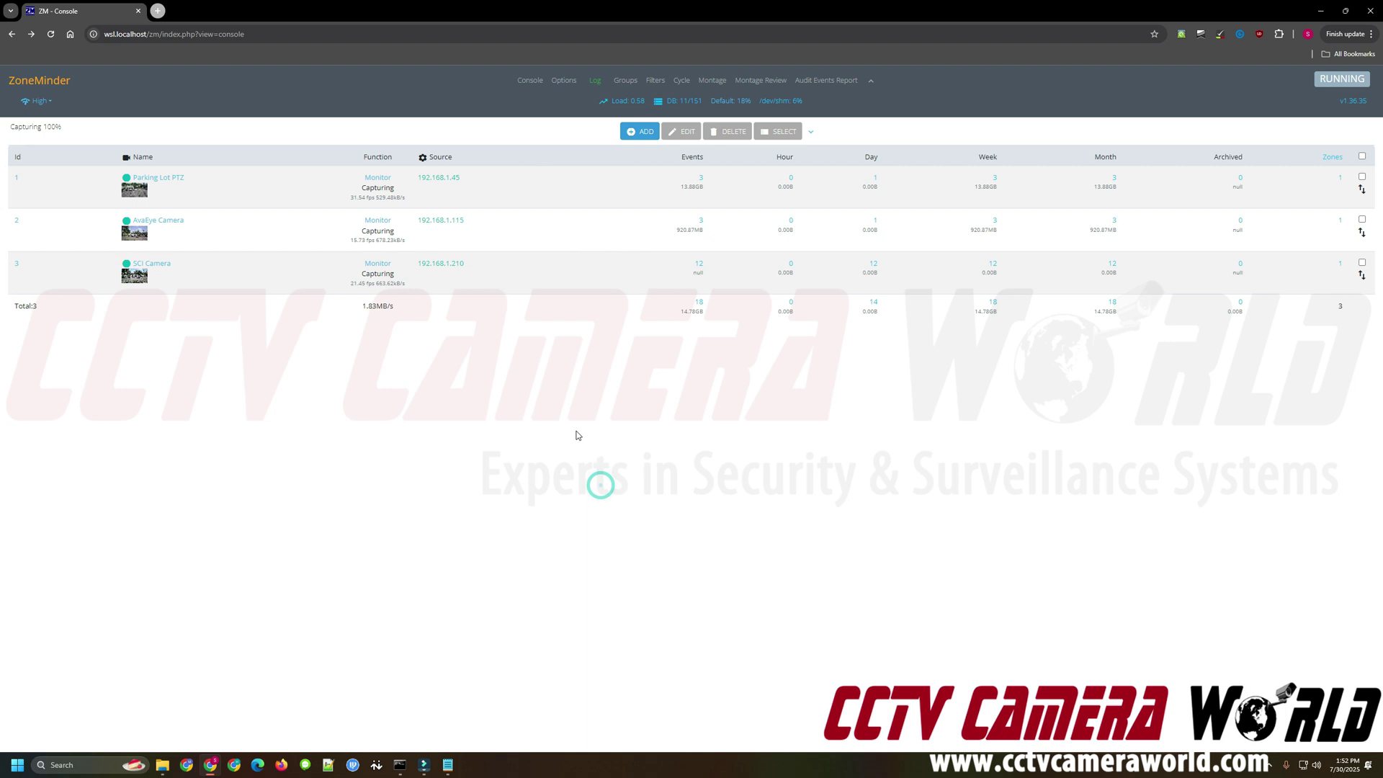
Step: Show ZoneMinder's System Log page and bring up the Linux terminal beside it
click(595, 80)
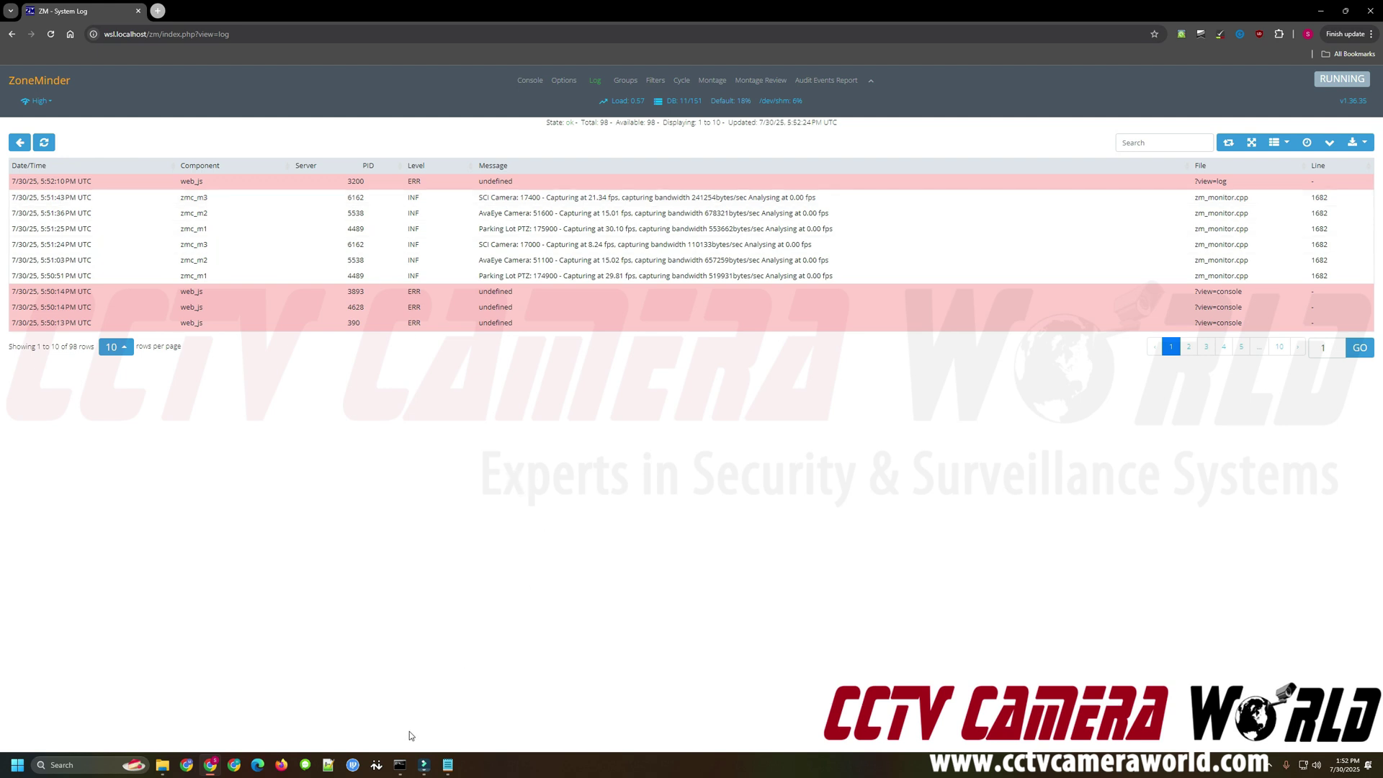
click(400, 765)
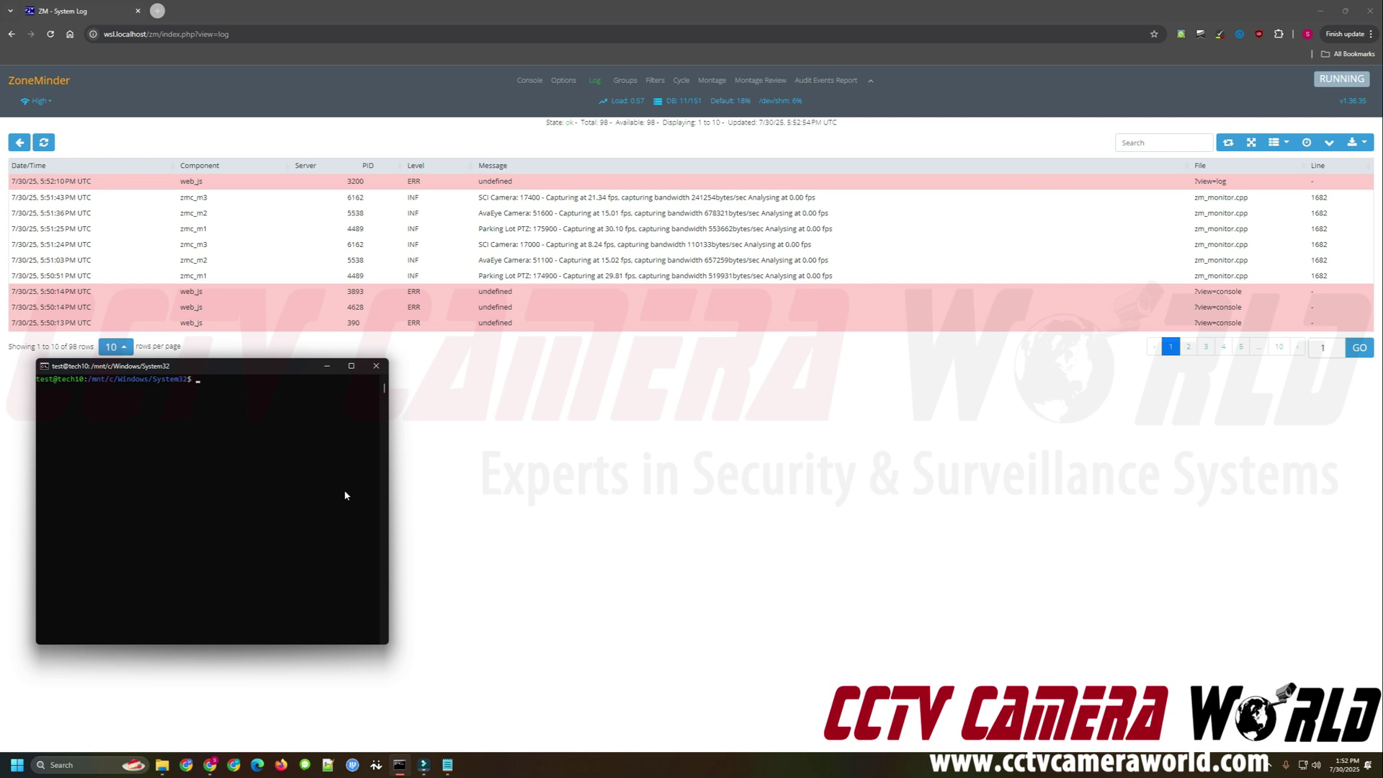
Step: Run TRUNCATE Logs; on the zm database through sudo mysql, then view the refreshed System Log
text(sudo zmysql zm)
key(Return)
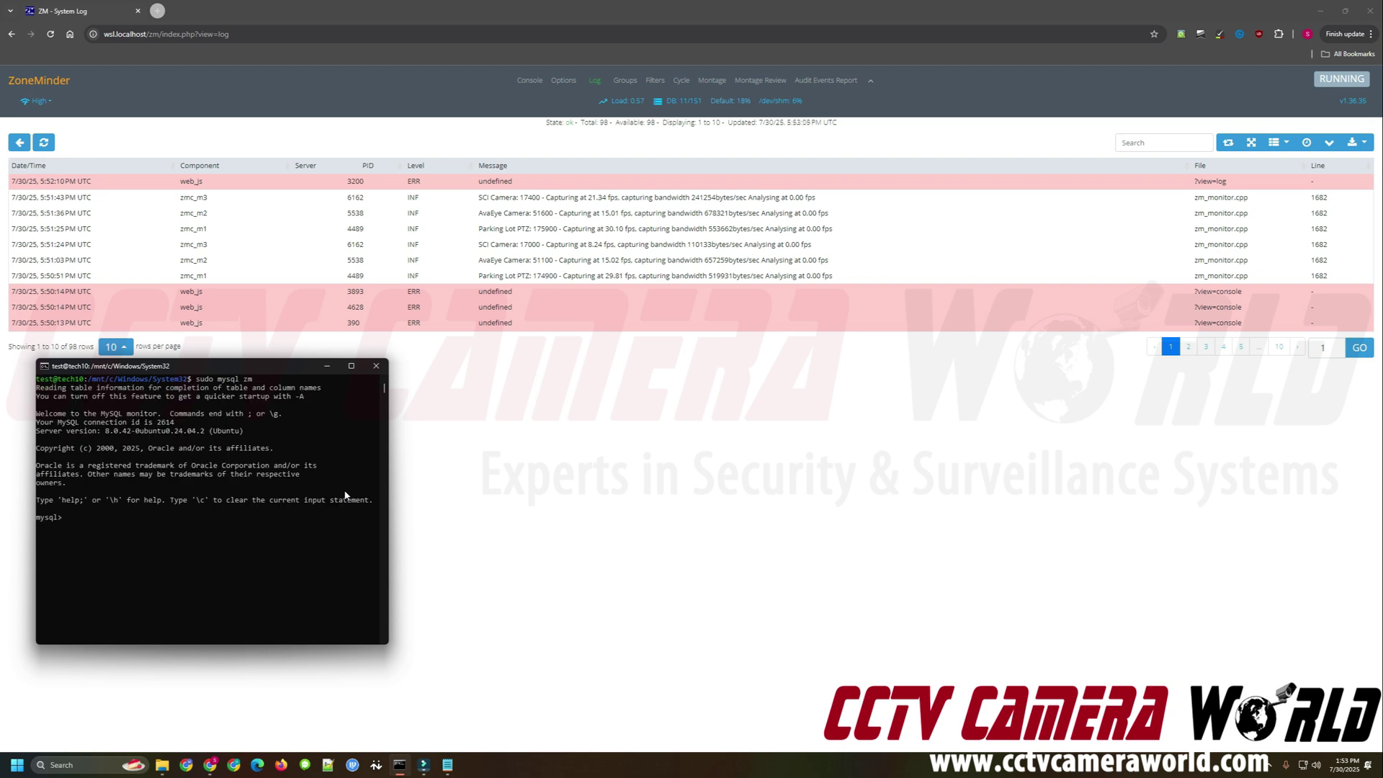
text(TRUNCATE Logs)
text(;)
key(Return)
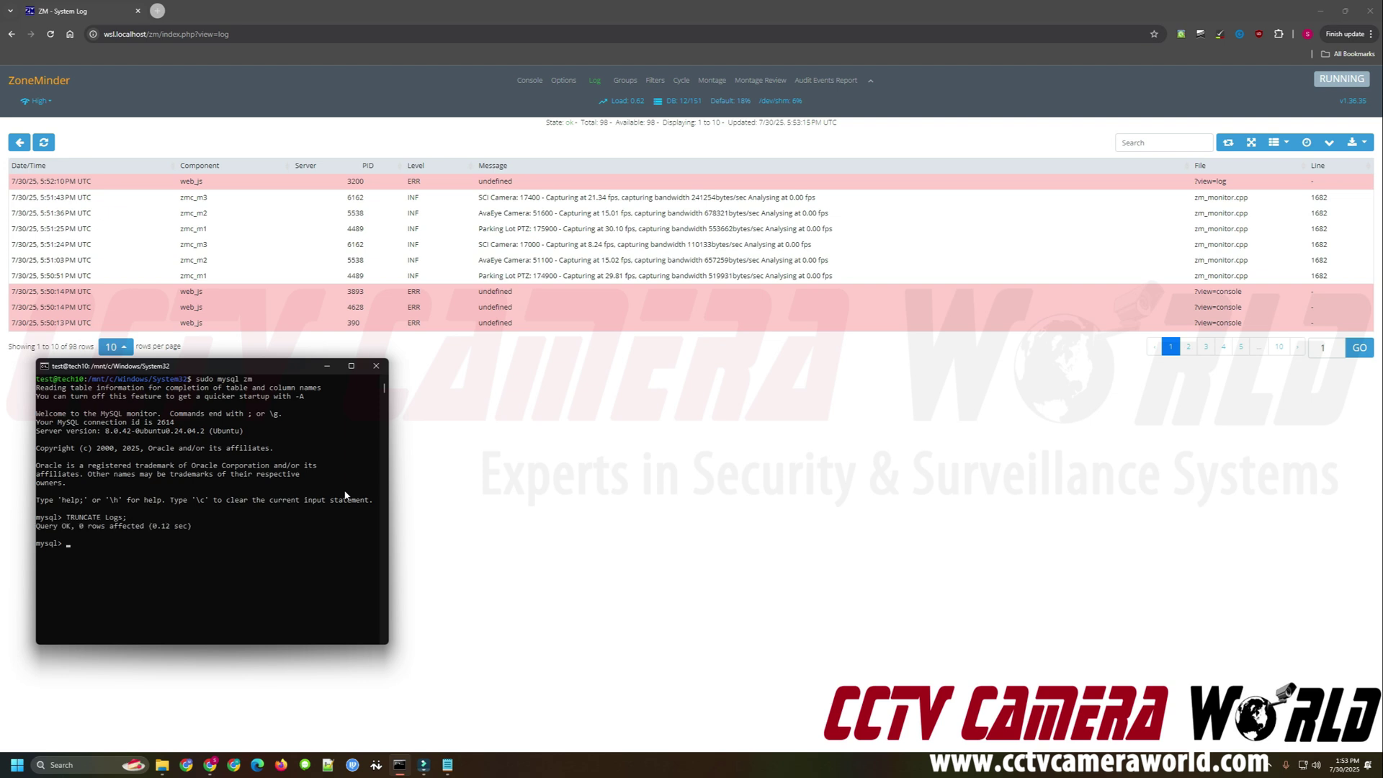
click(565, 538)
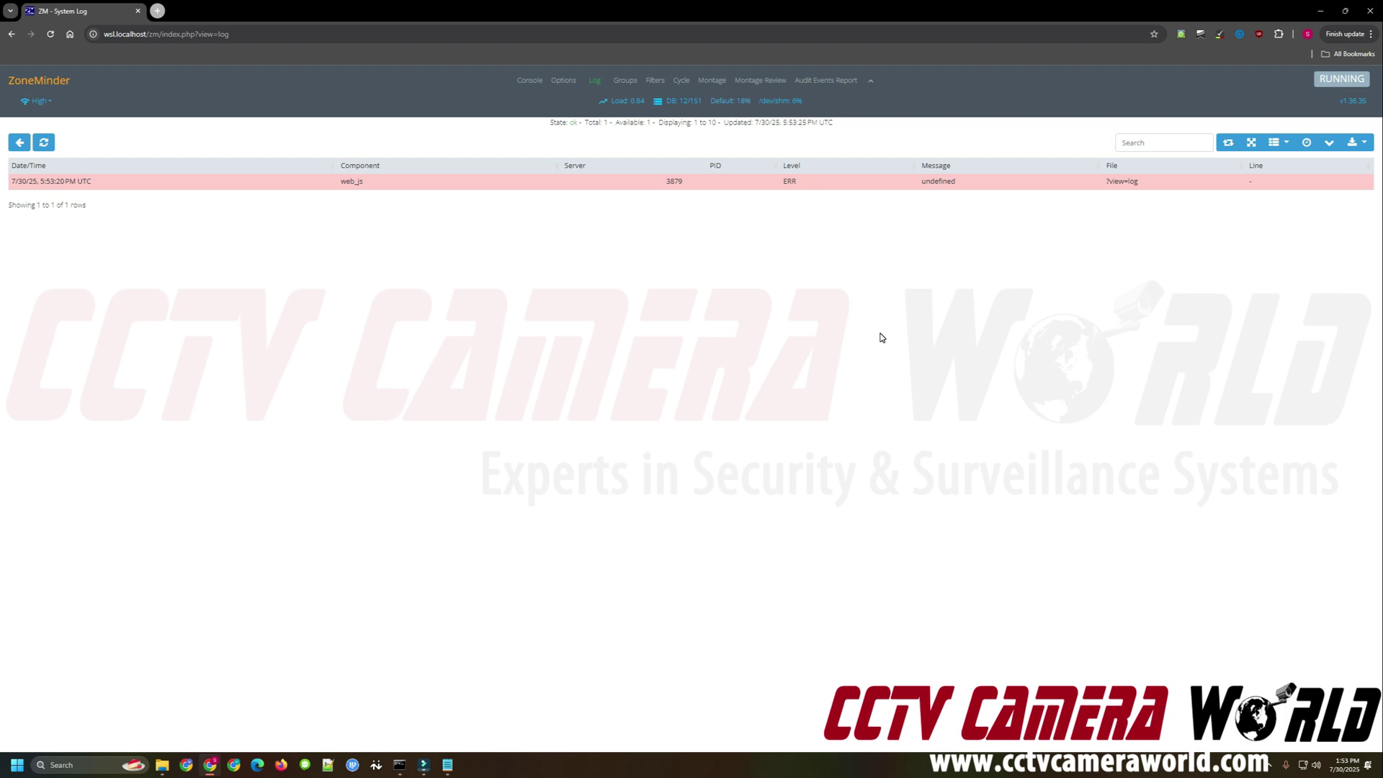
Step: Return to the console and select the Premium Series RTSP URL in RTSP streams.txt
click(530, 81)
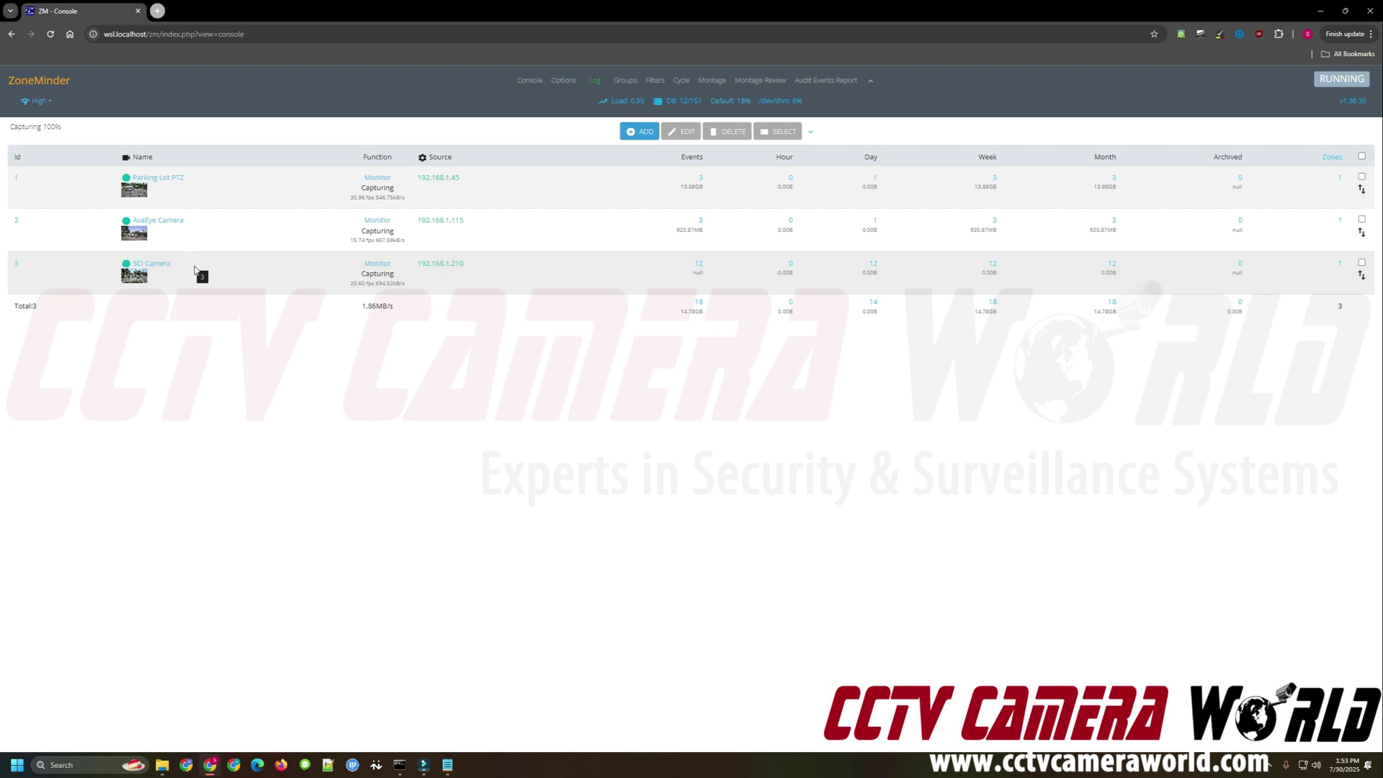
click(447, 764)
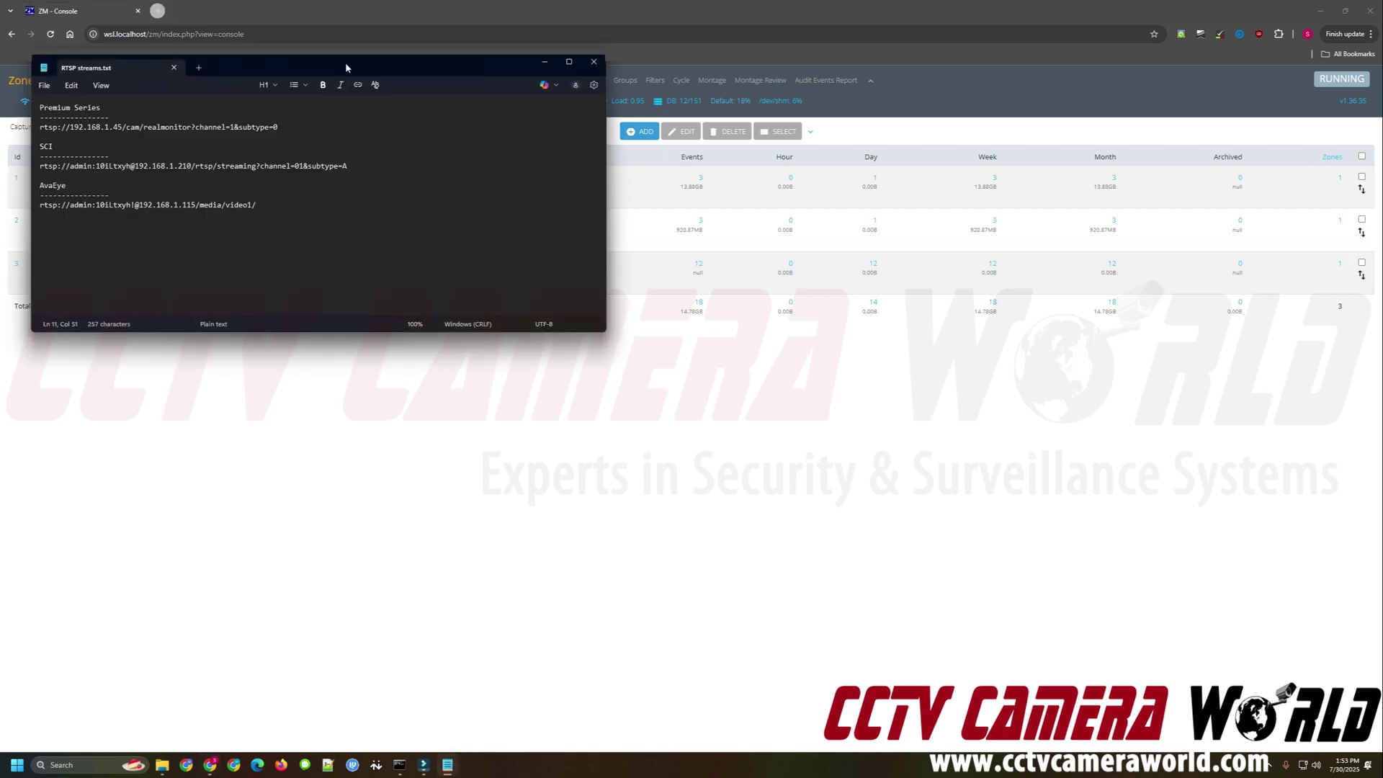
drag(346, 68, 987, 349)
drag(943, 411, 652, 414)
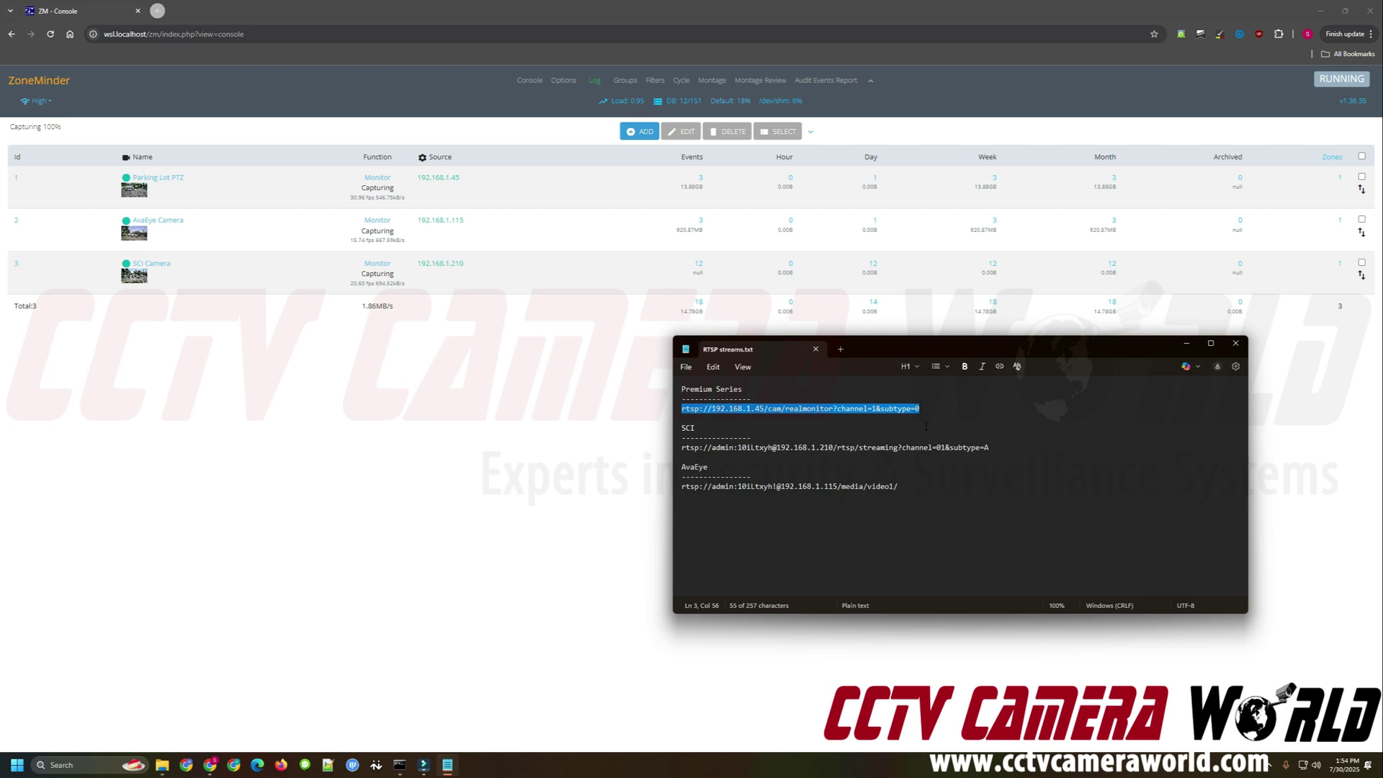
Step: Add a new monitor and rename it from Monitor-4 to 'Premium Series PTZ'
click(608, 437)
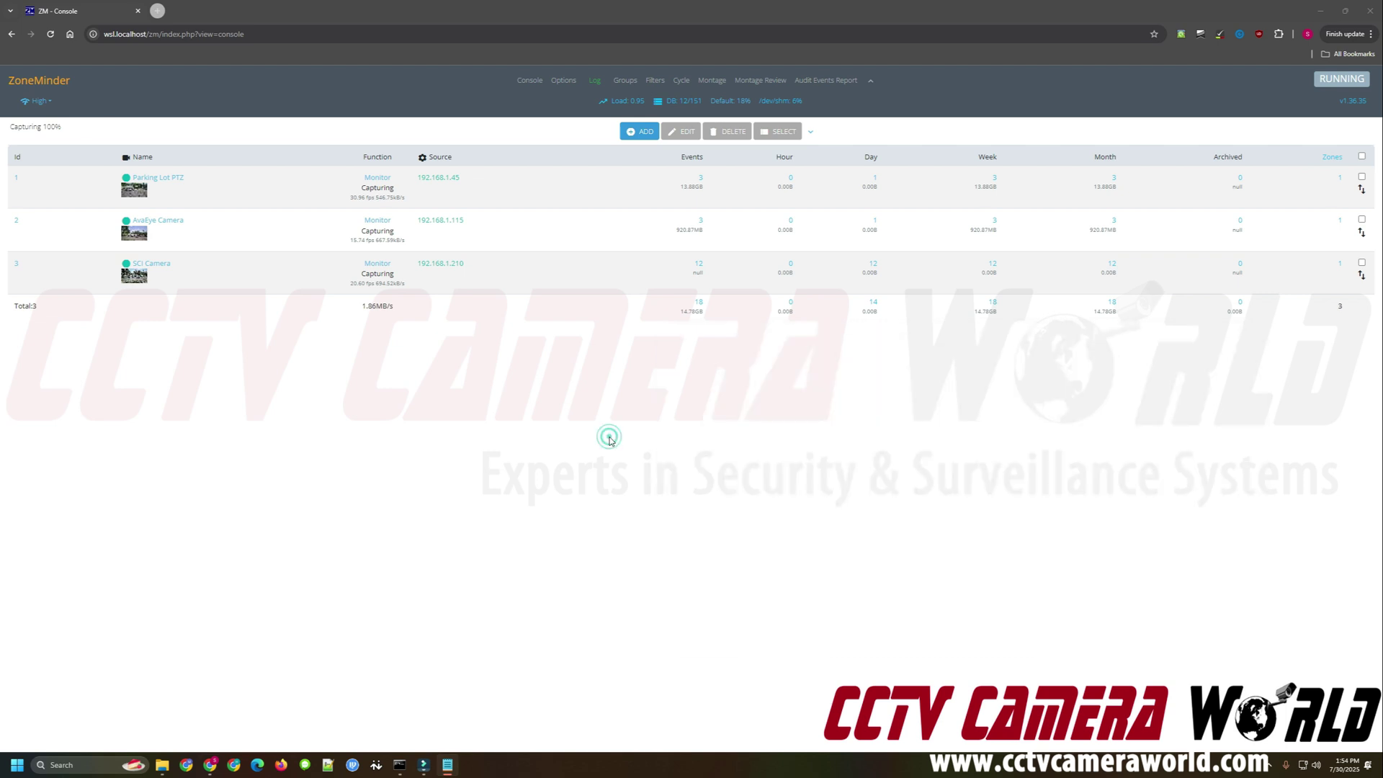
click(646, 135)
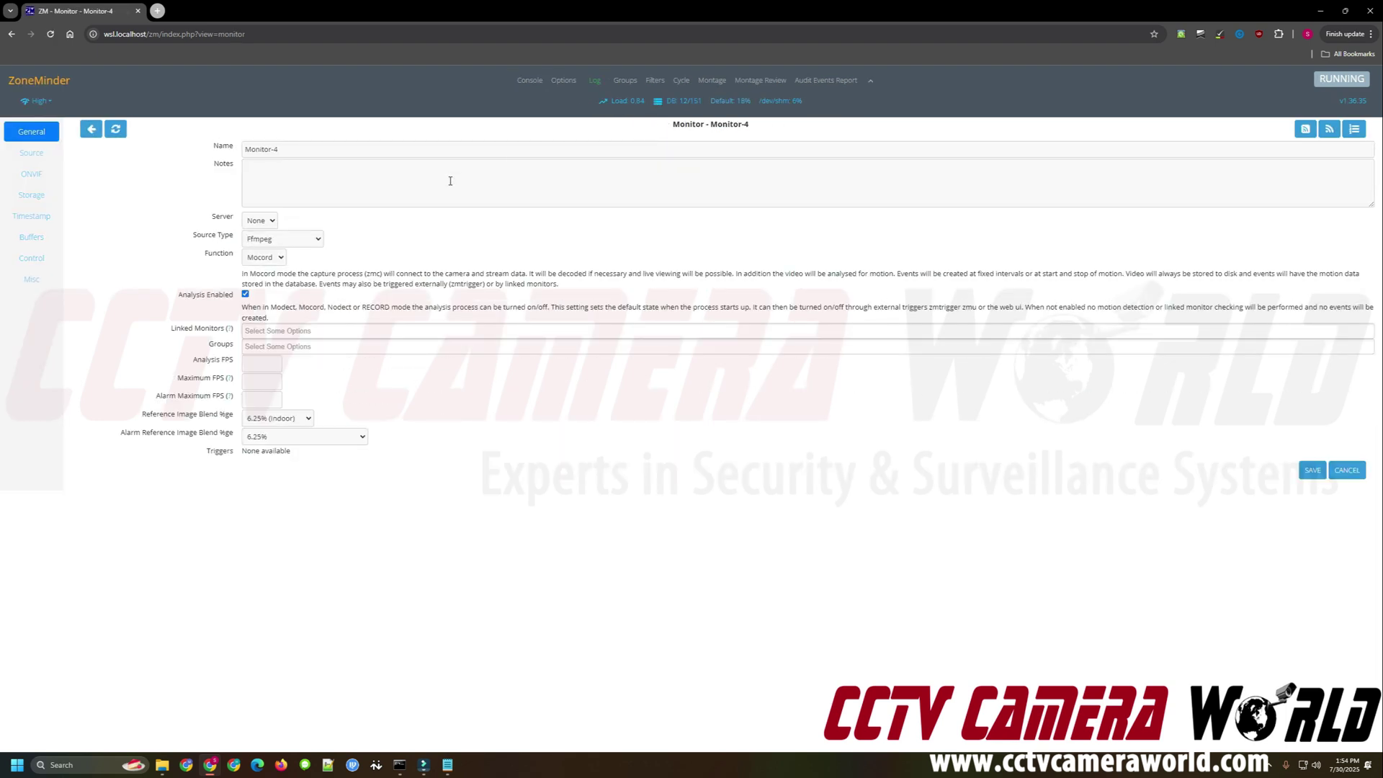
drag(433, 152, 226, 148)
key(BackSpace)
text(Premium Series PTZ)
click(418, 168)
Step: Keep Ffmpeg as the source type, leaving the function on Mocord
click(292, 241)
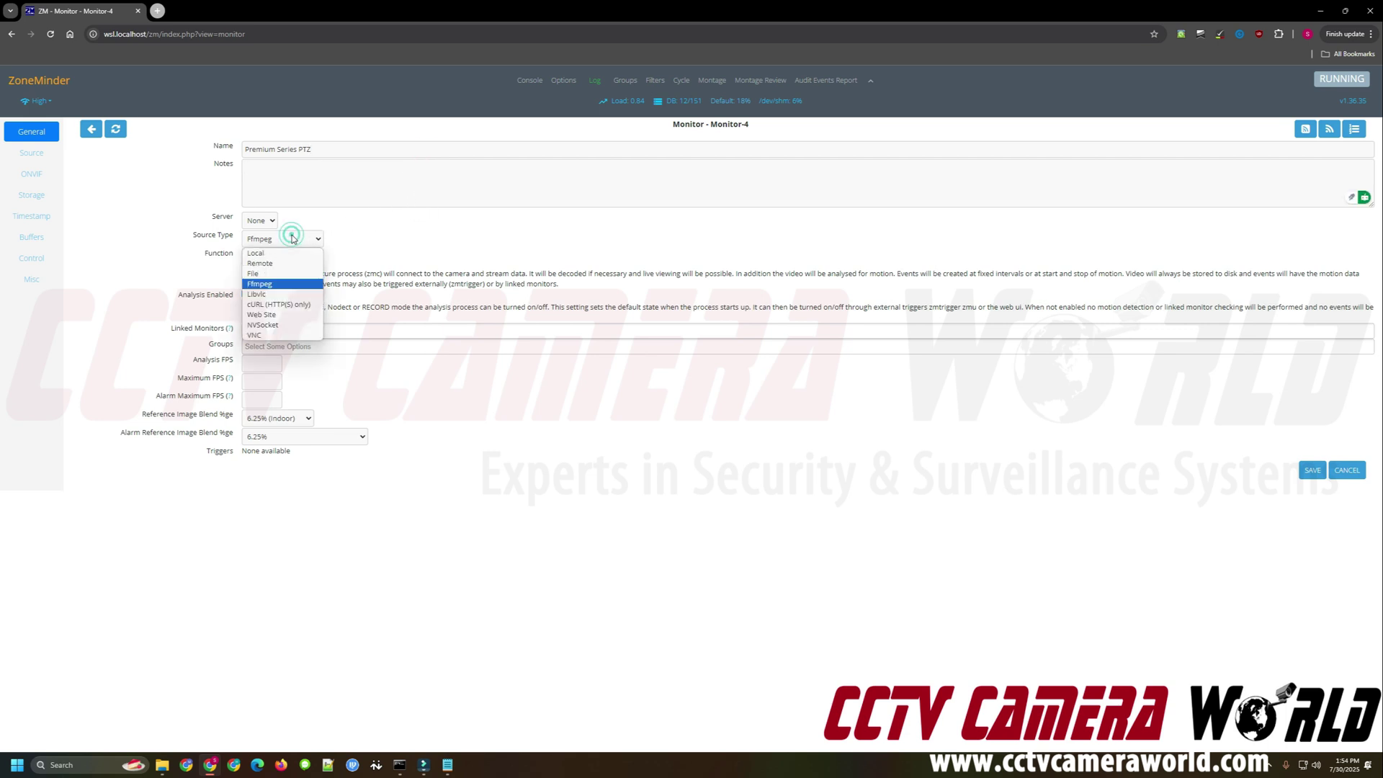
click(277, 284)
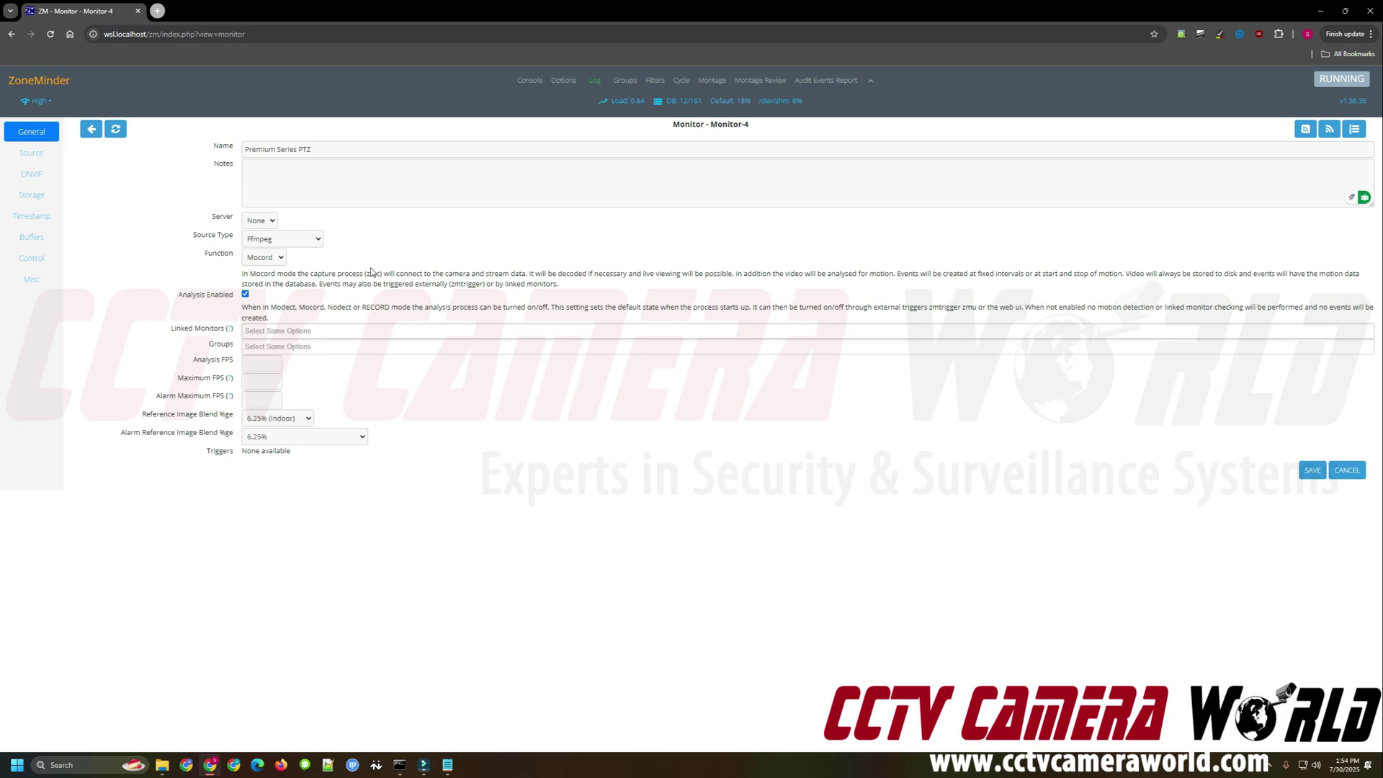
click(292, 240)
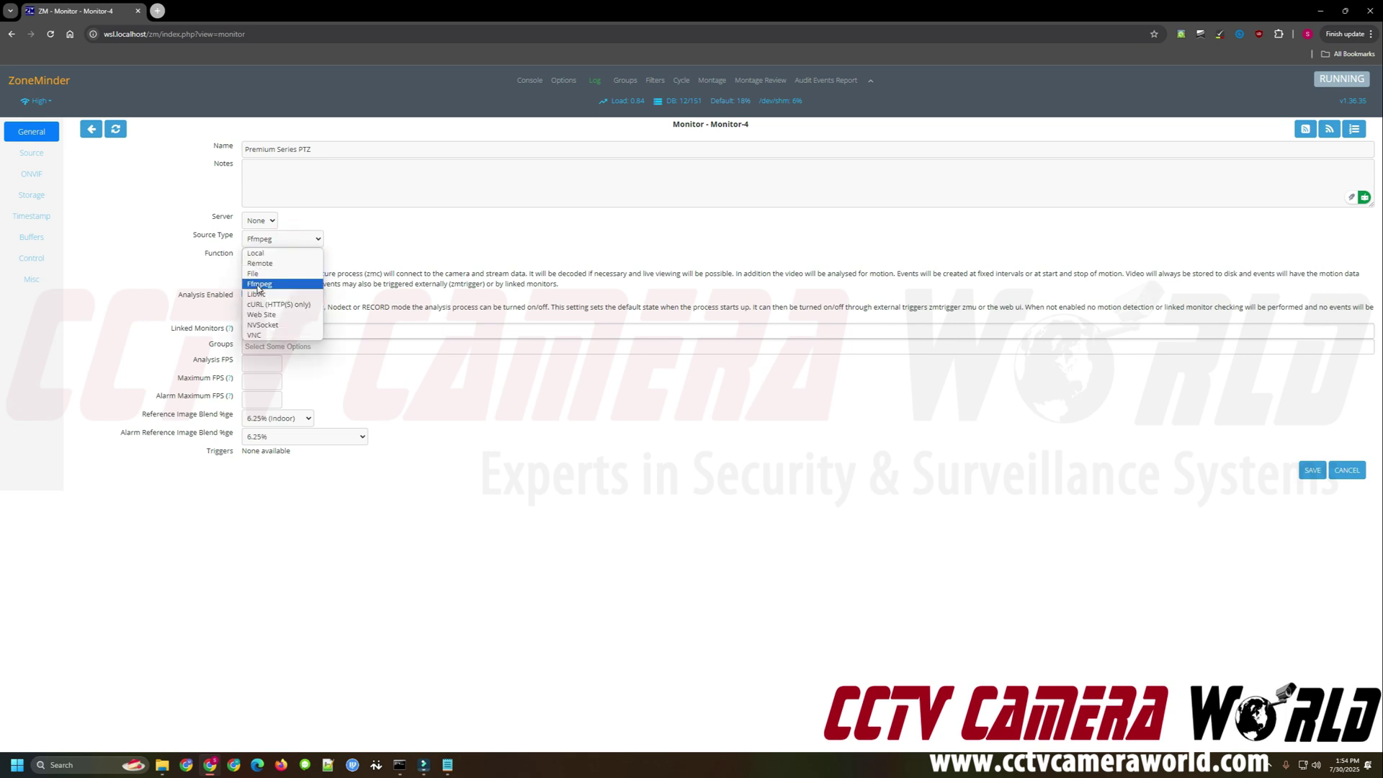
click(258, 285)
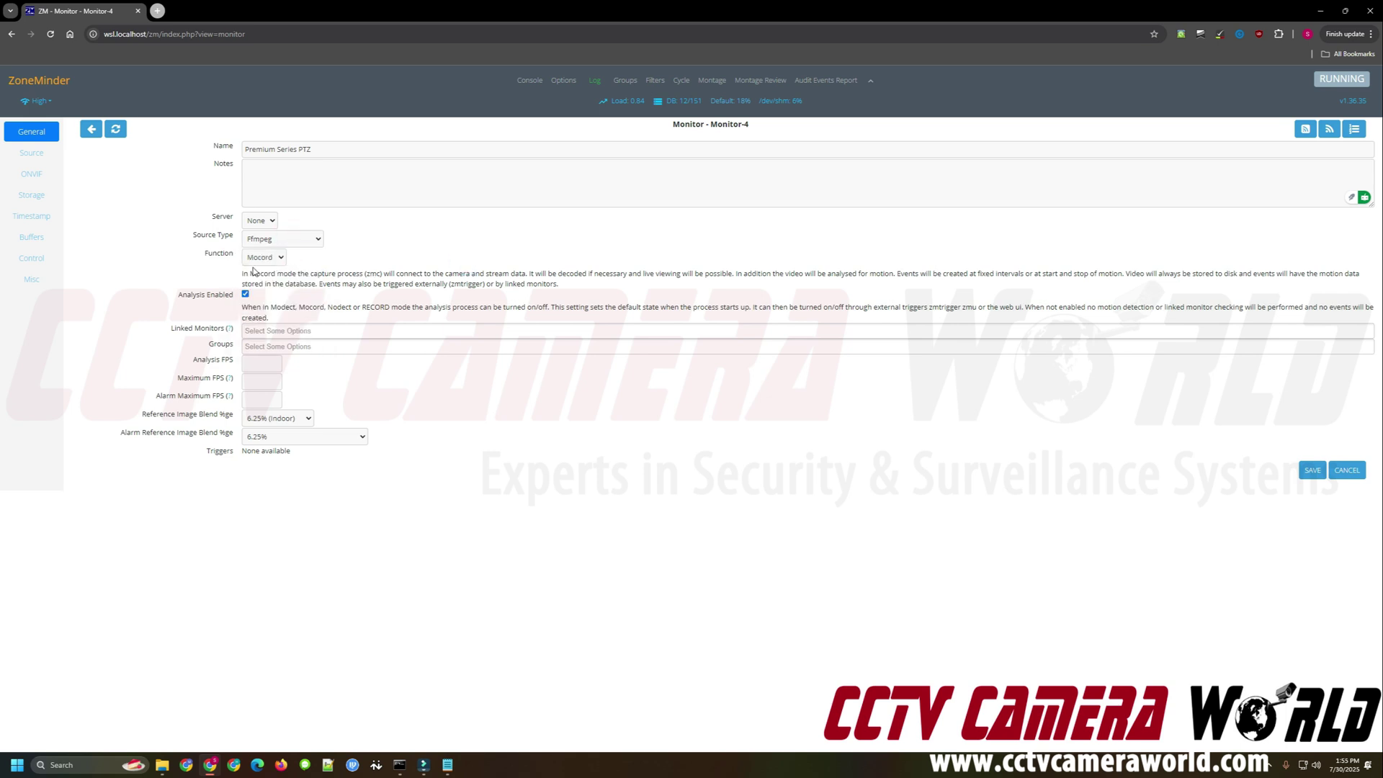
drag(253, 272, 338, 271)
click(334, 271)
drag(234, 275, 261, 273)
click(306, 273)
click(277, 256)
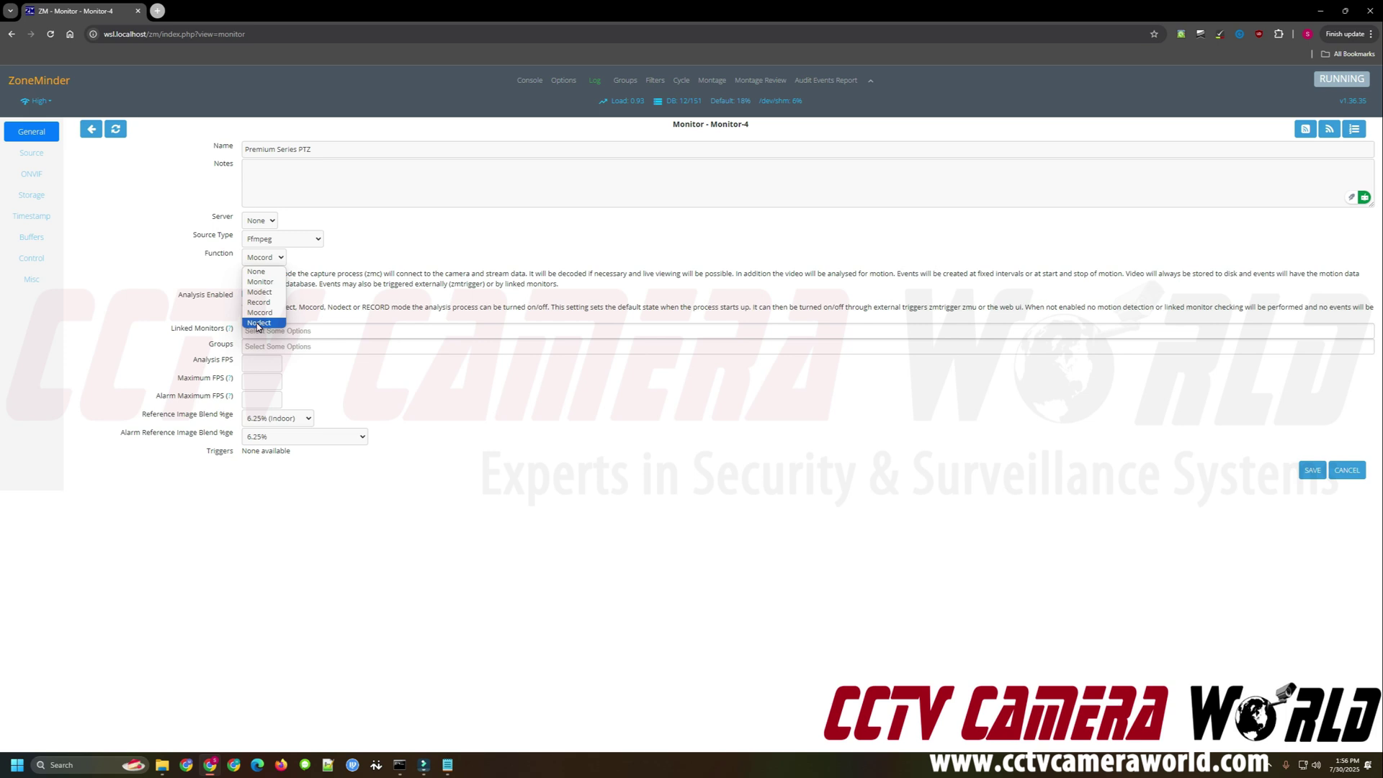
click(437, 309)
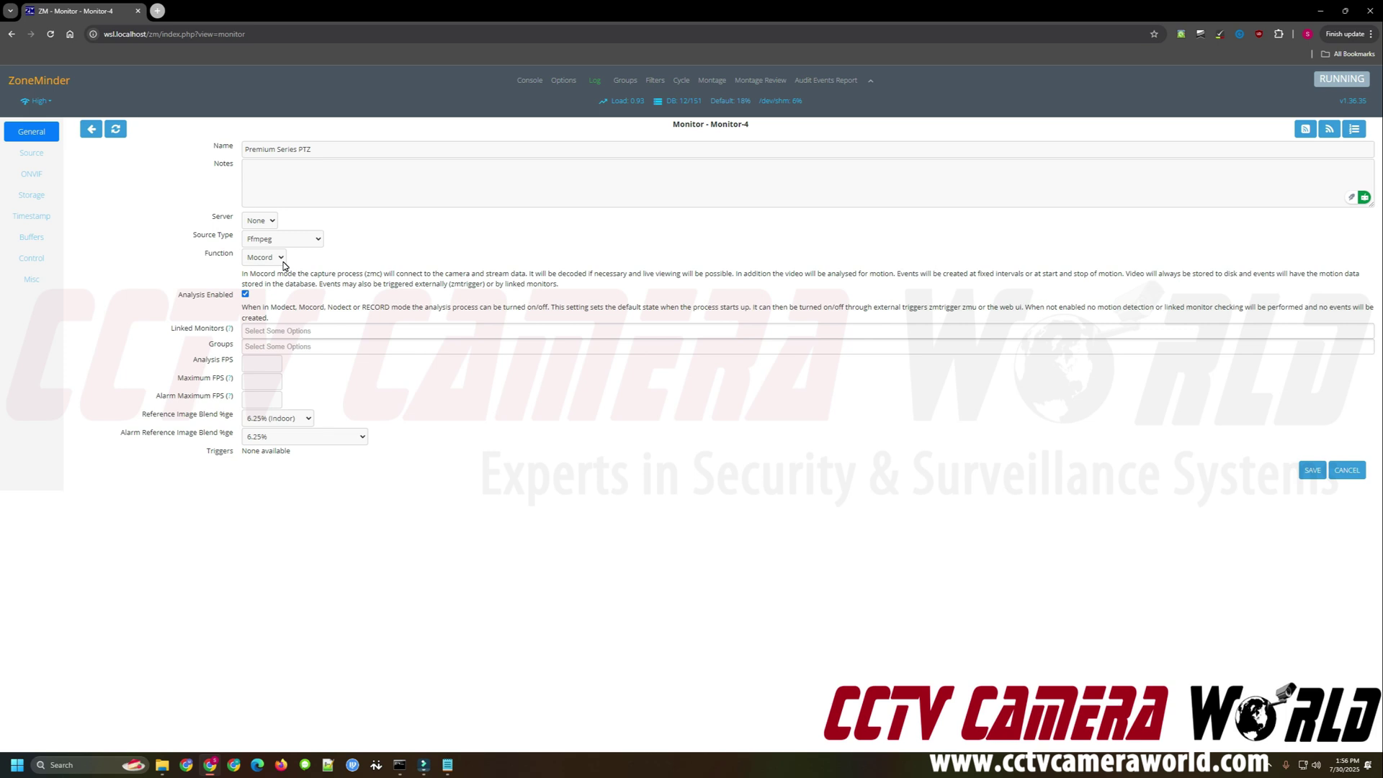
click(48, 160)
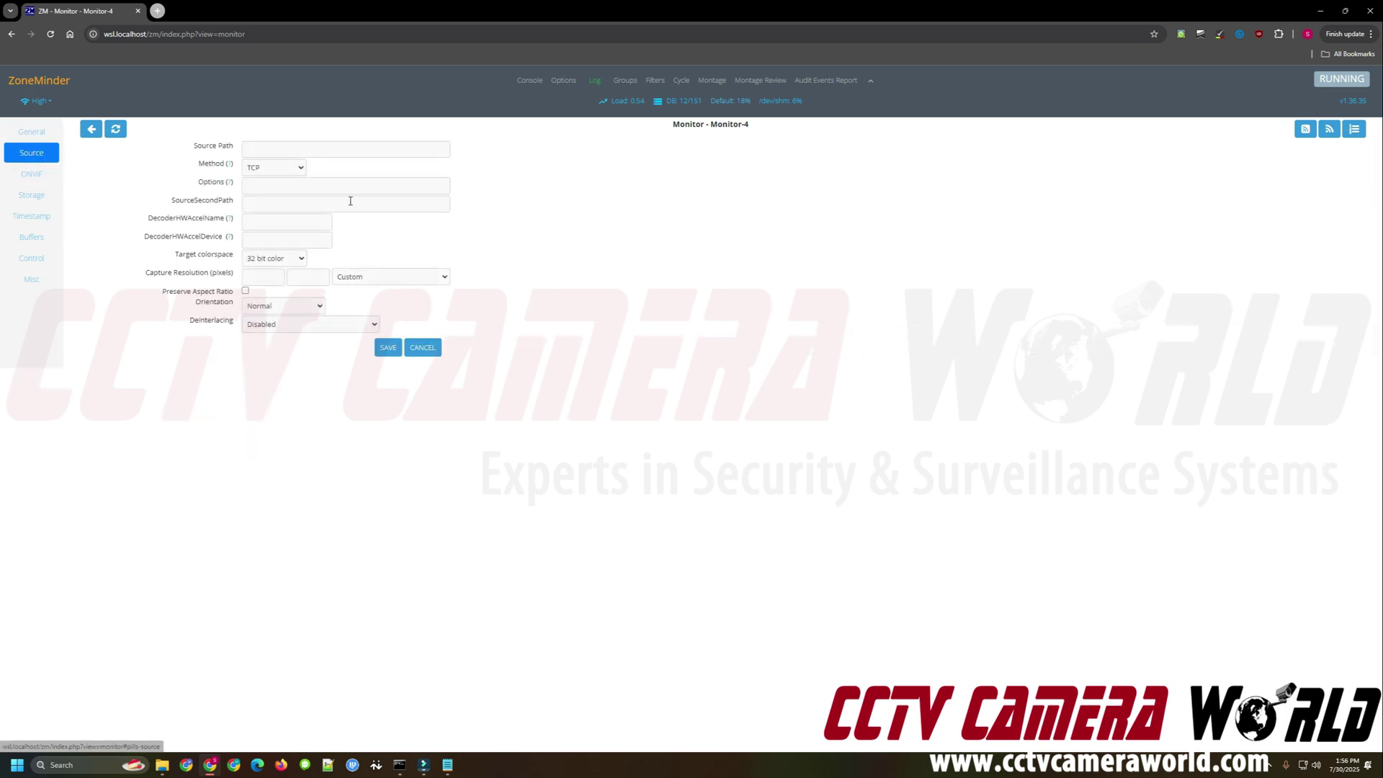
click(359, 147)
key(Down)
key(Down)
key(Down)
key(Down)
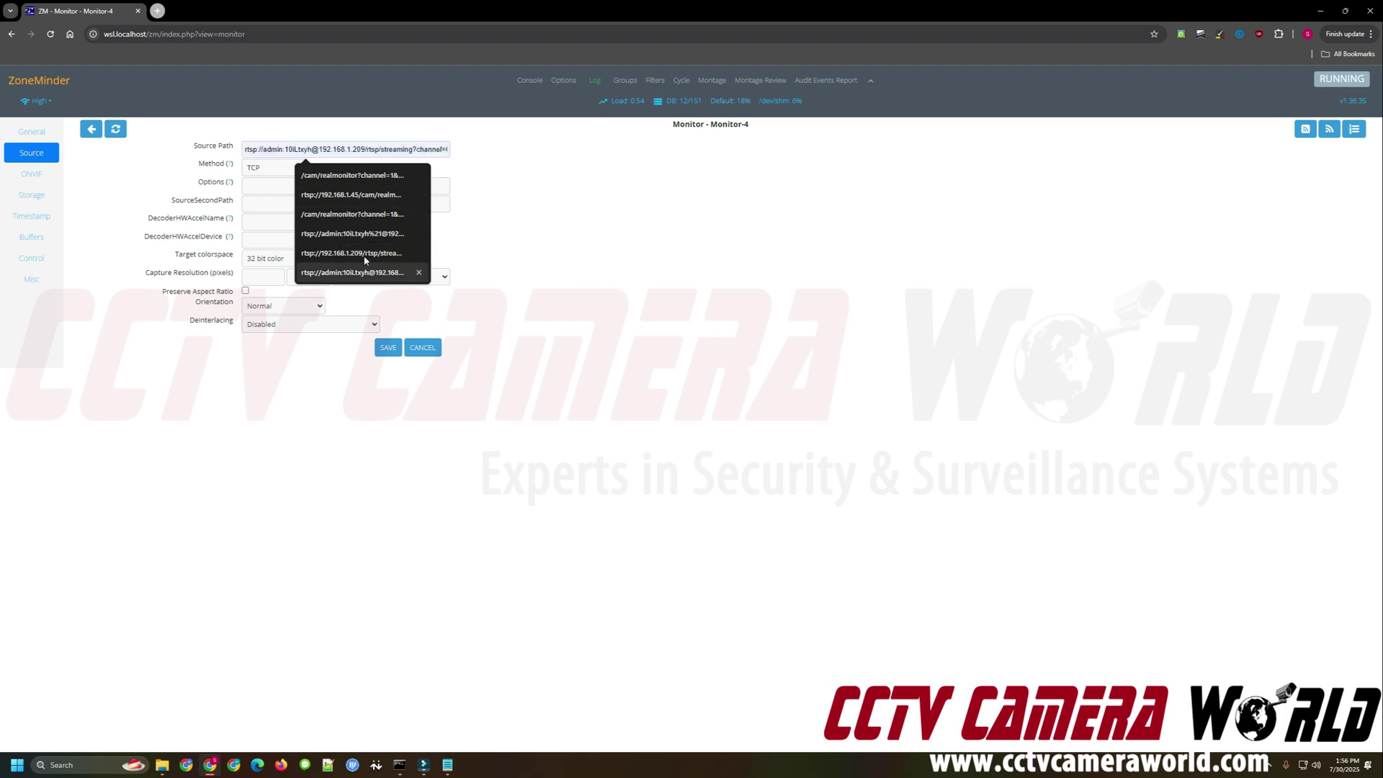
click(567, 283)
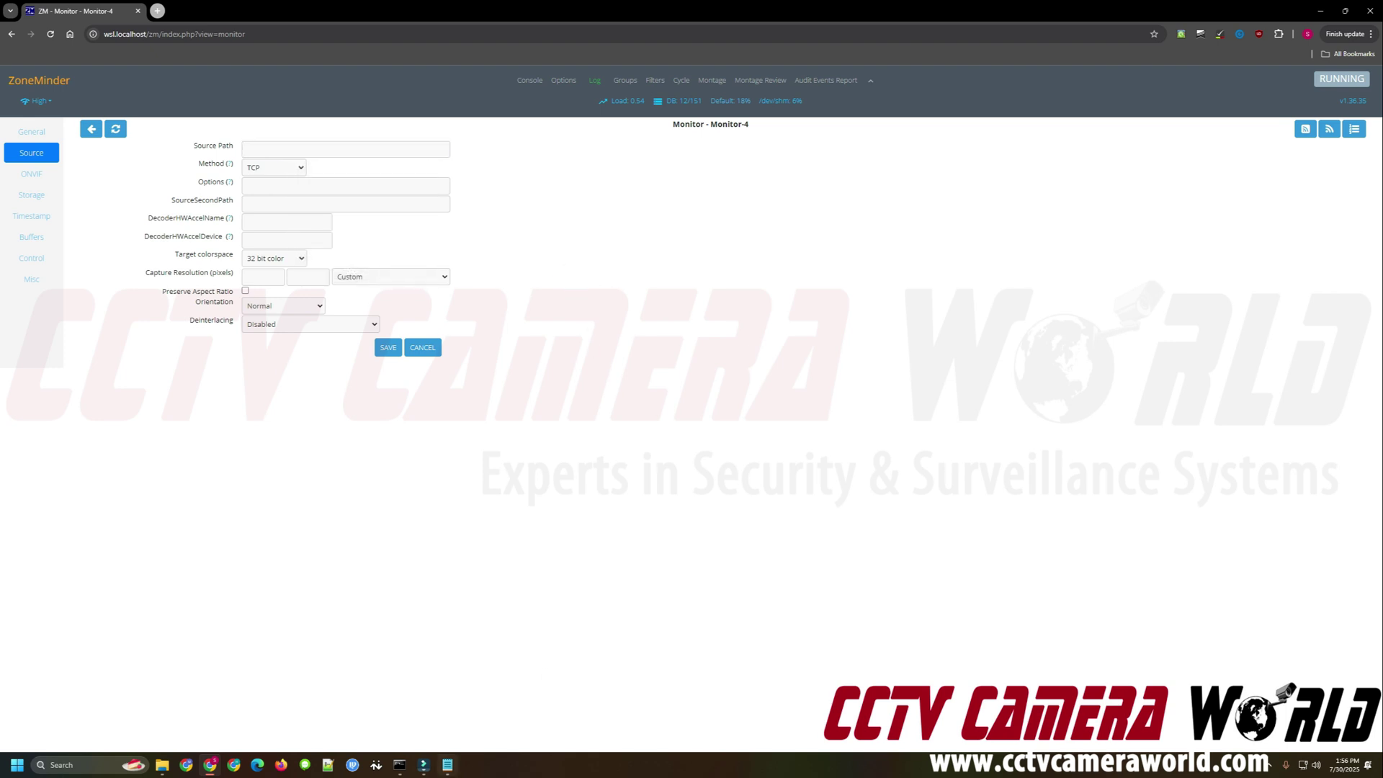
click(447, 764)
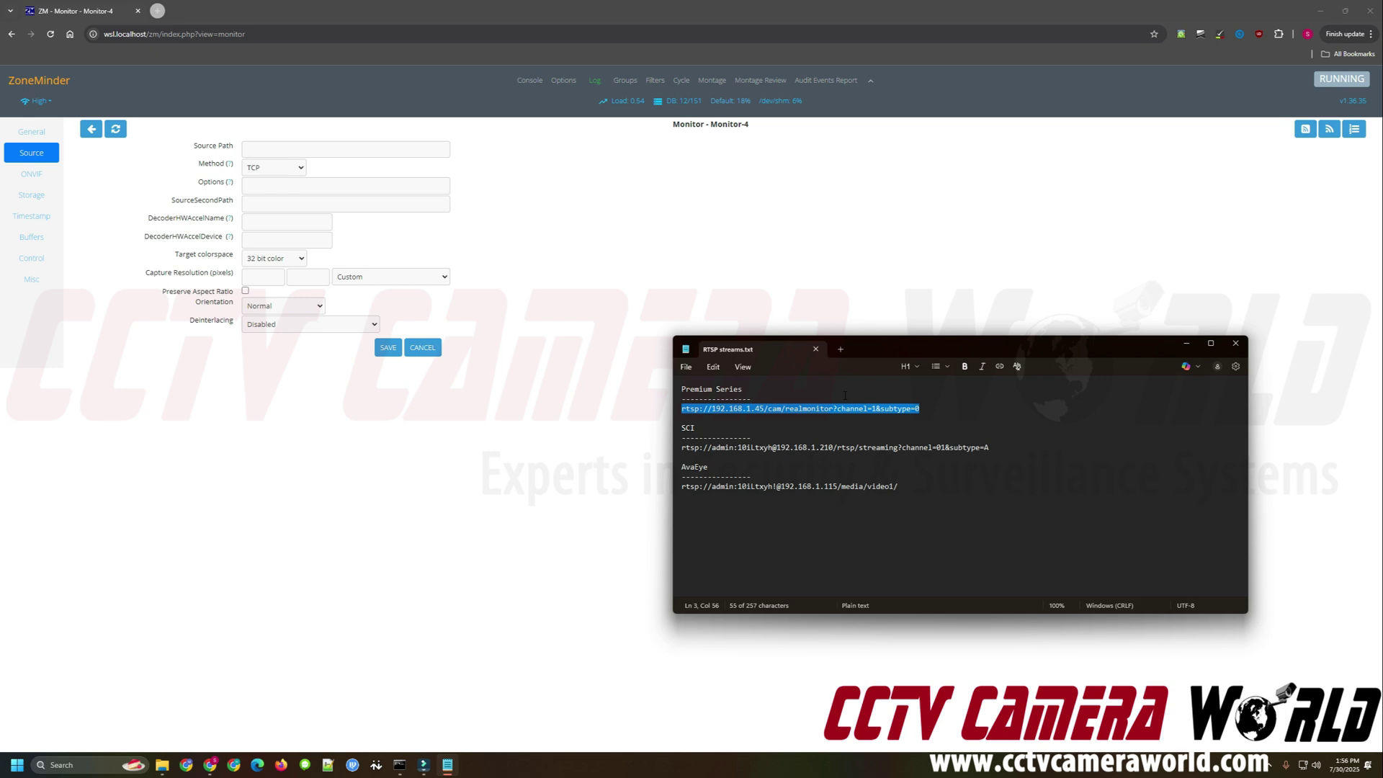
drag(928, 408, 697, 409)
click(697, 408)
double_click(710, 409)
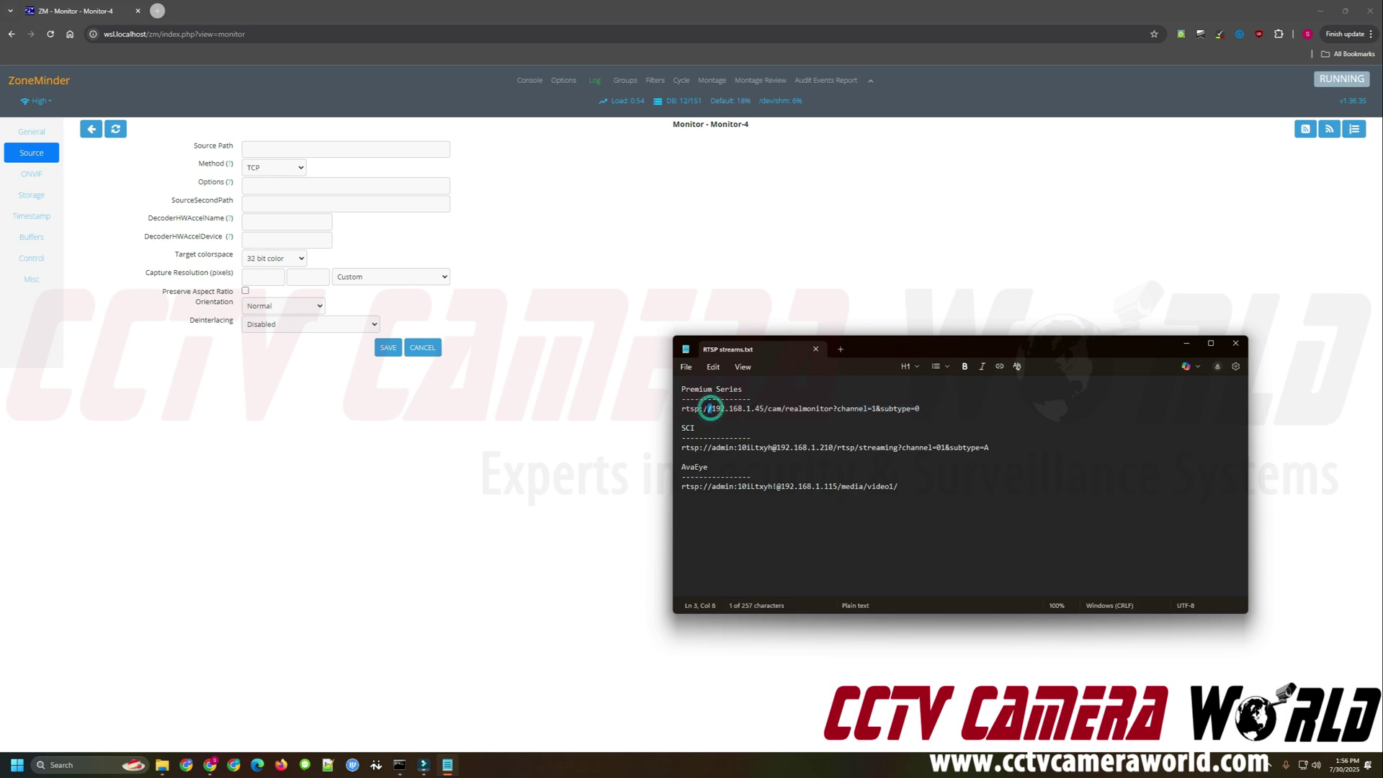
click(712, 408)
drag(712, 408, 765, 408)
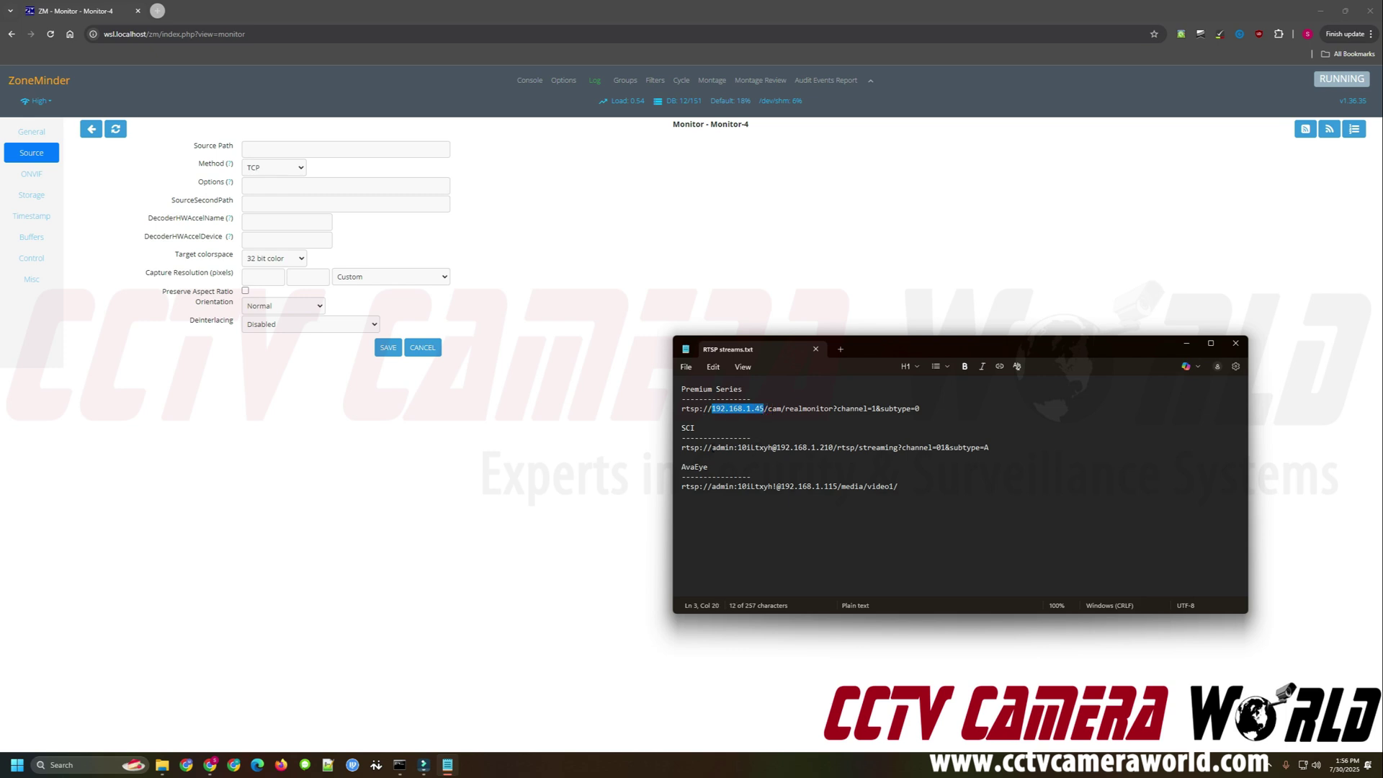
drag(712, 447, 772, 449)
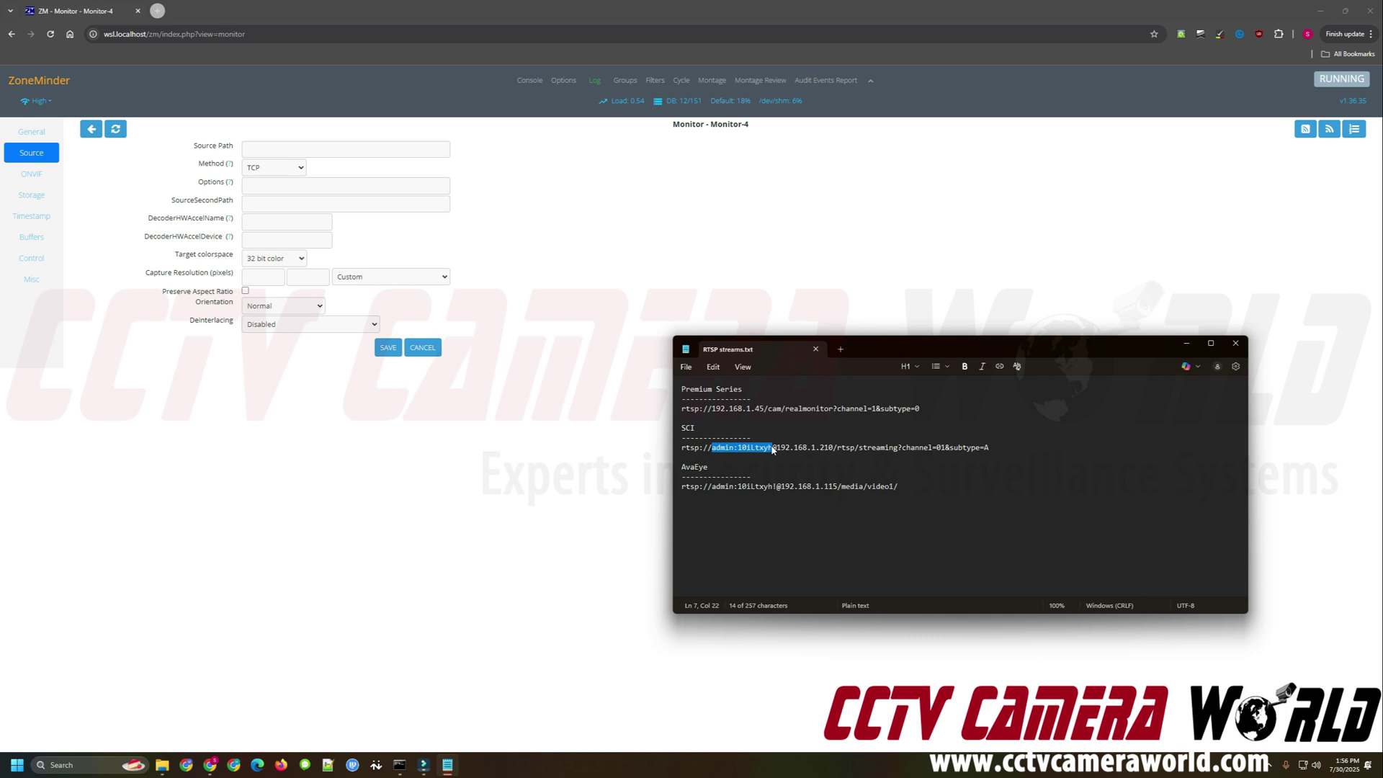
drag(686, 428, 767, 450)
click(720, 448)
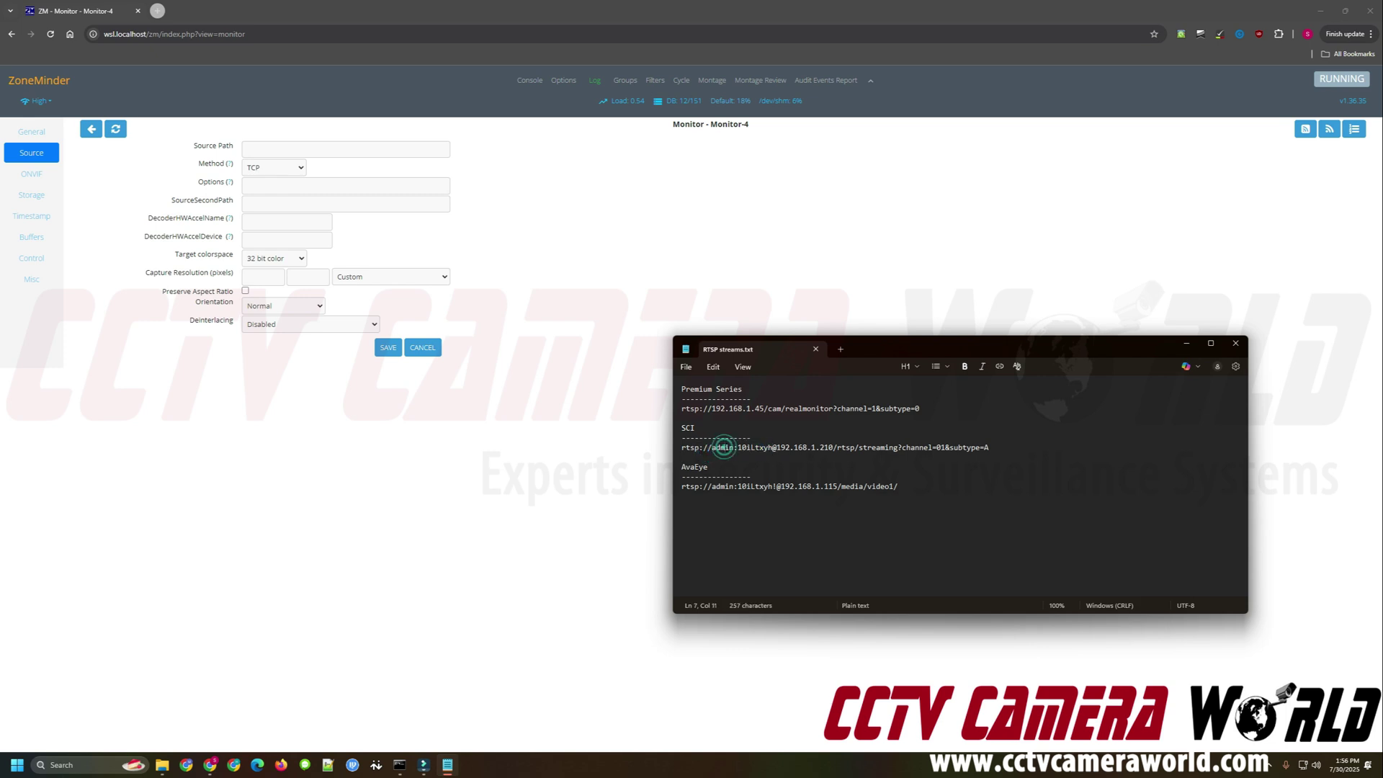
double_click(725, 451)
double_click(741, 448)
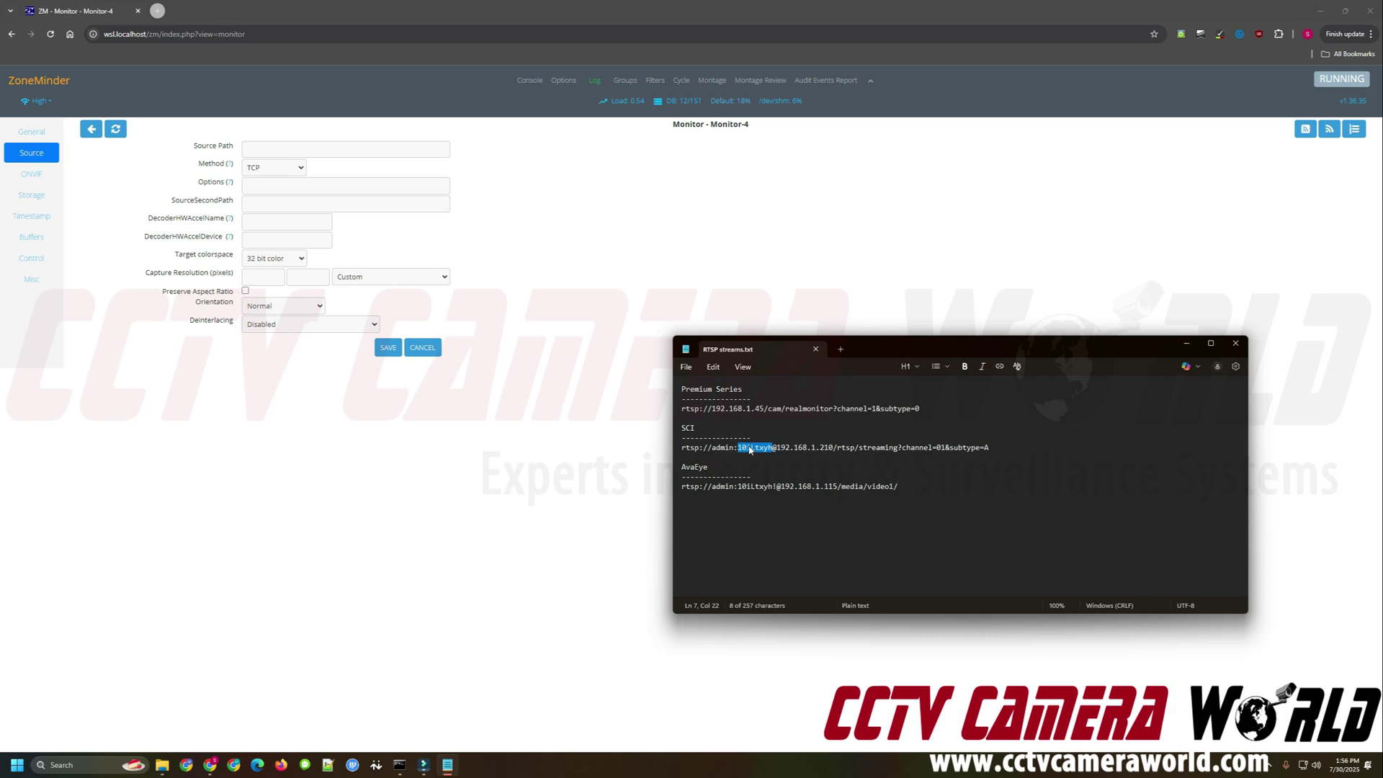
click(781, 448)
double_click(777, 448)
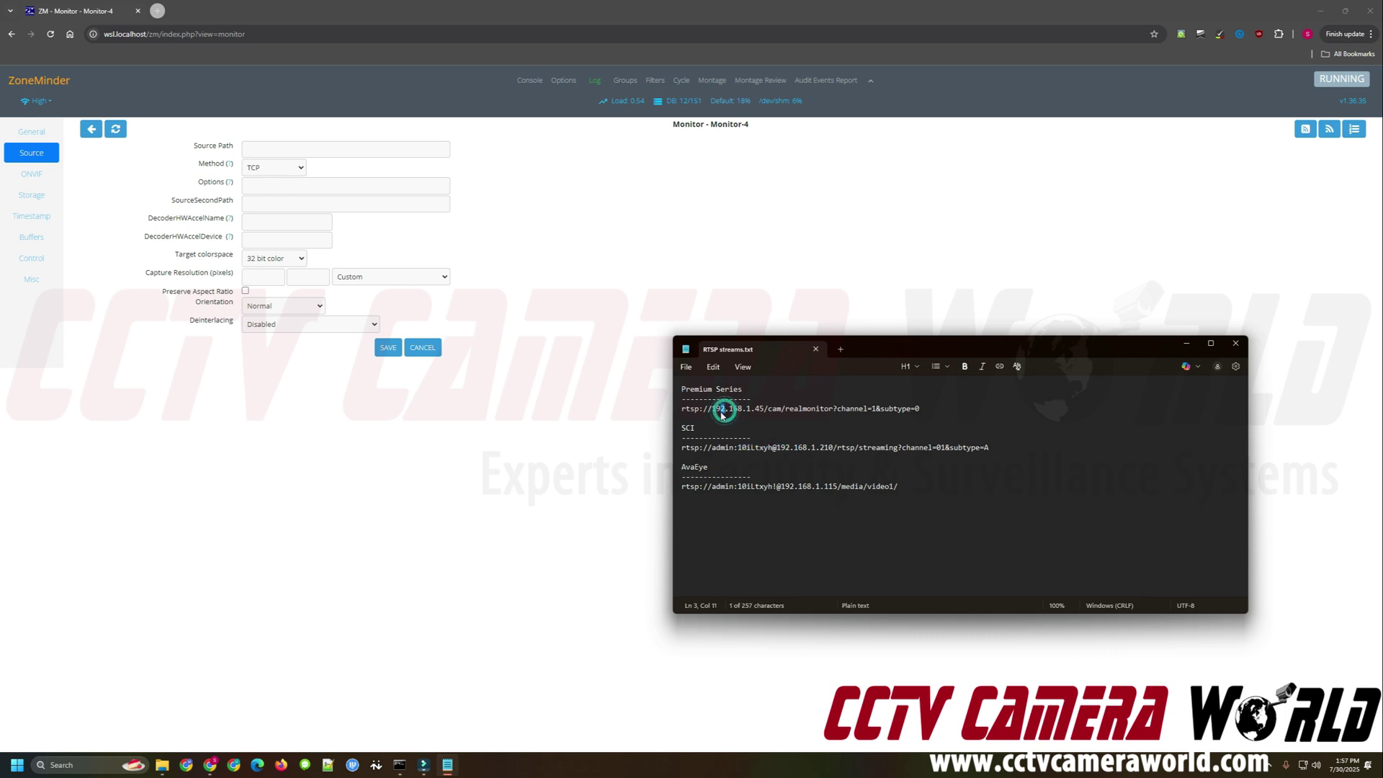
drag(720, 408, 764, 411)
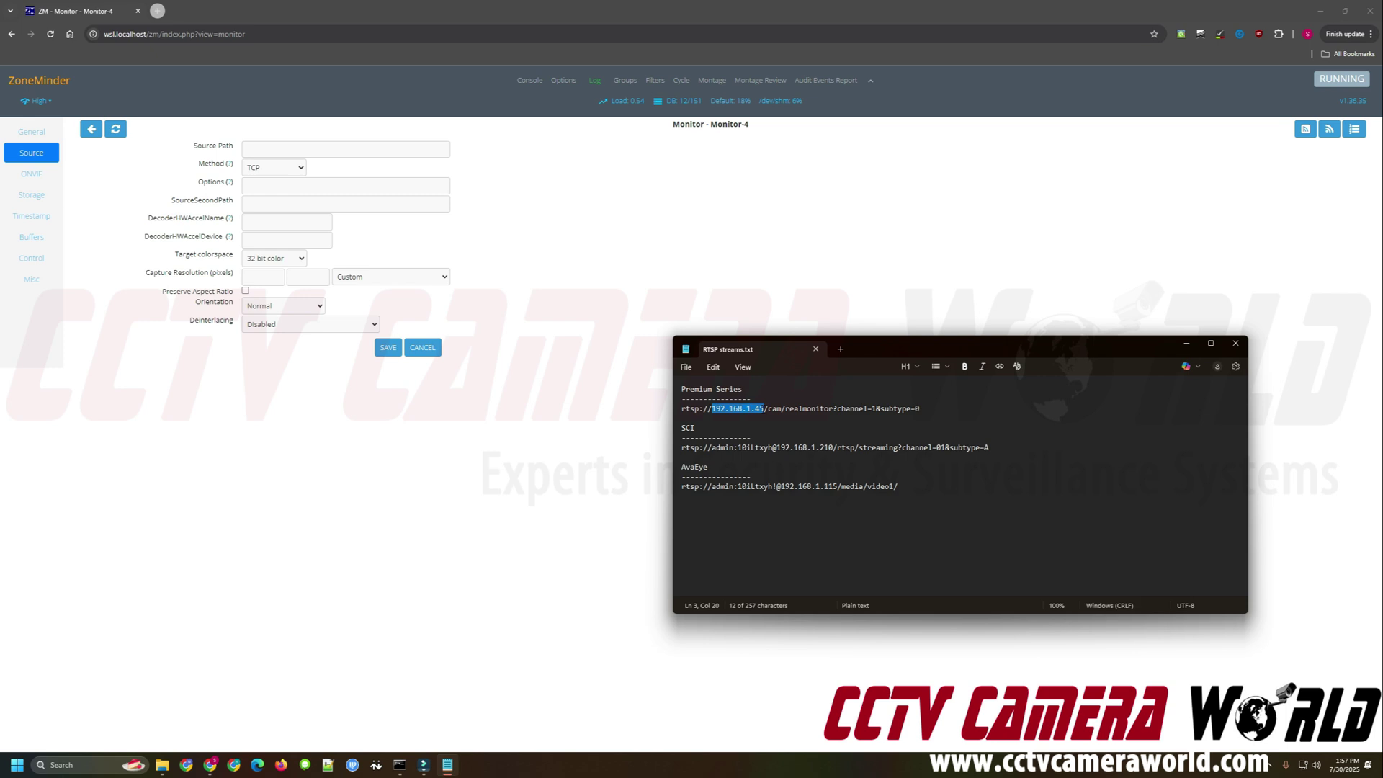
click(763, 411)
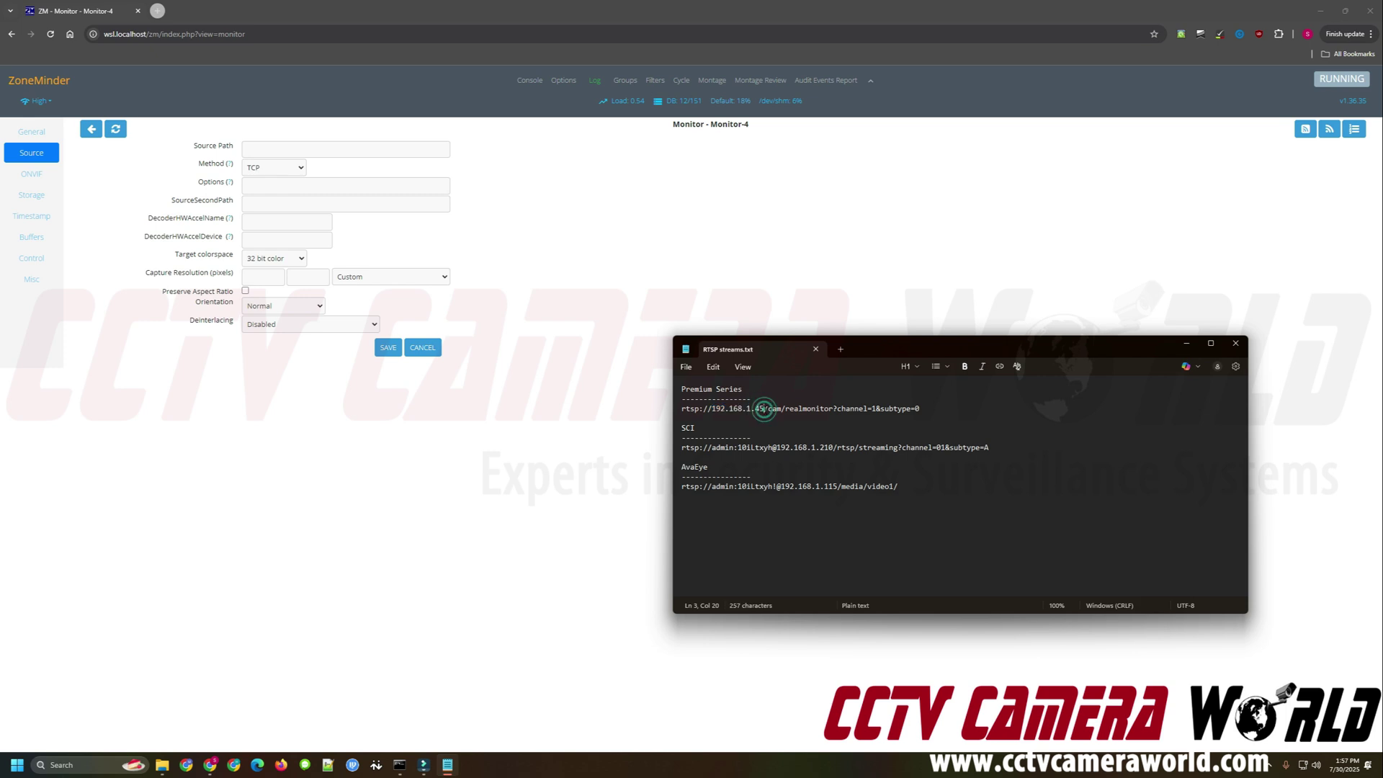
drag(764, 409, 922, 408)
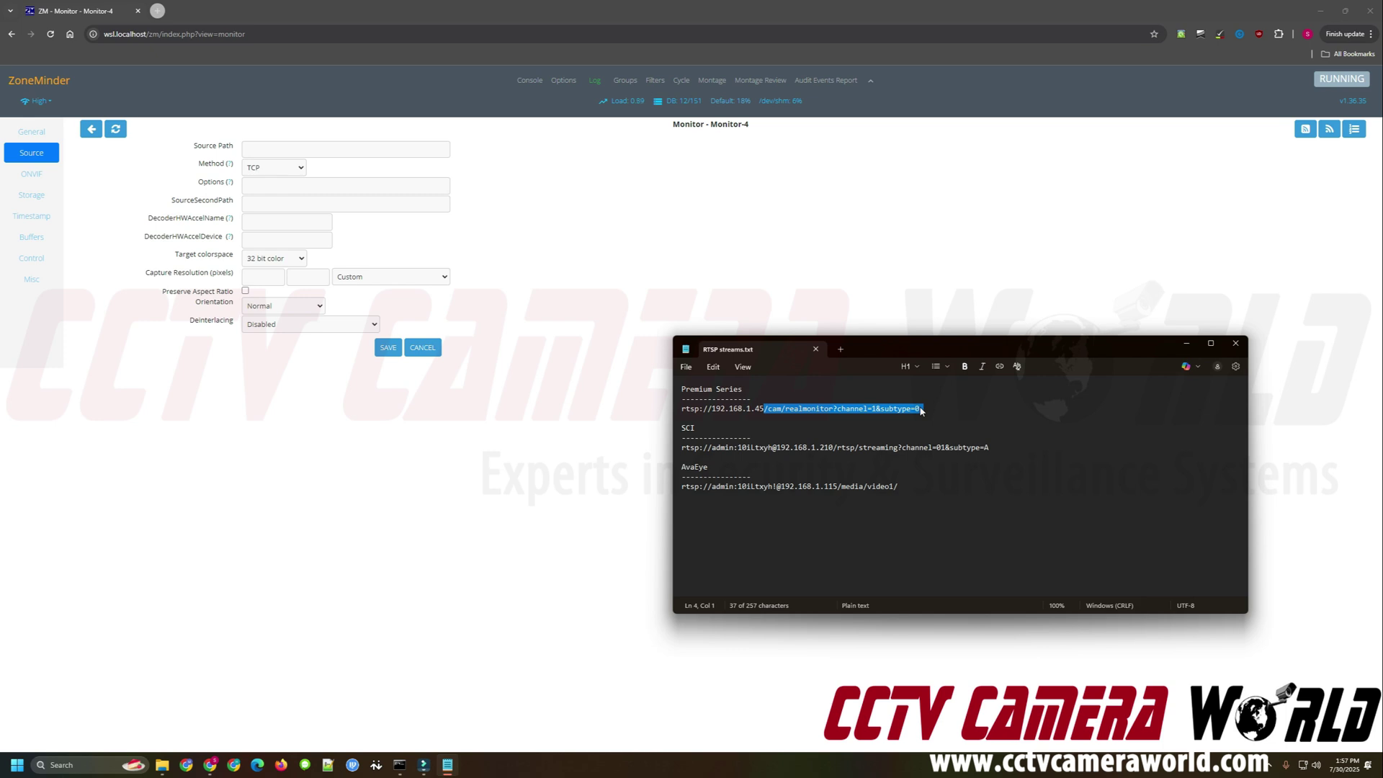
click(811, 408)
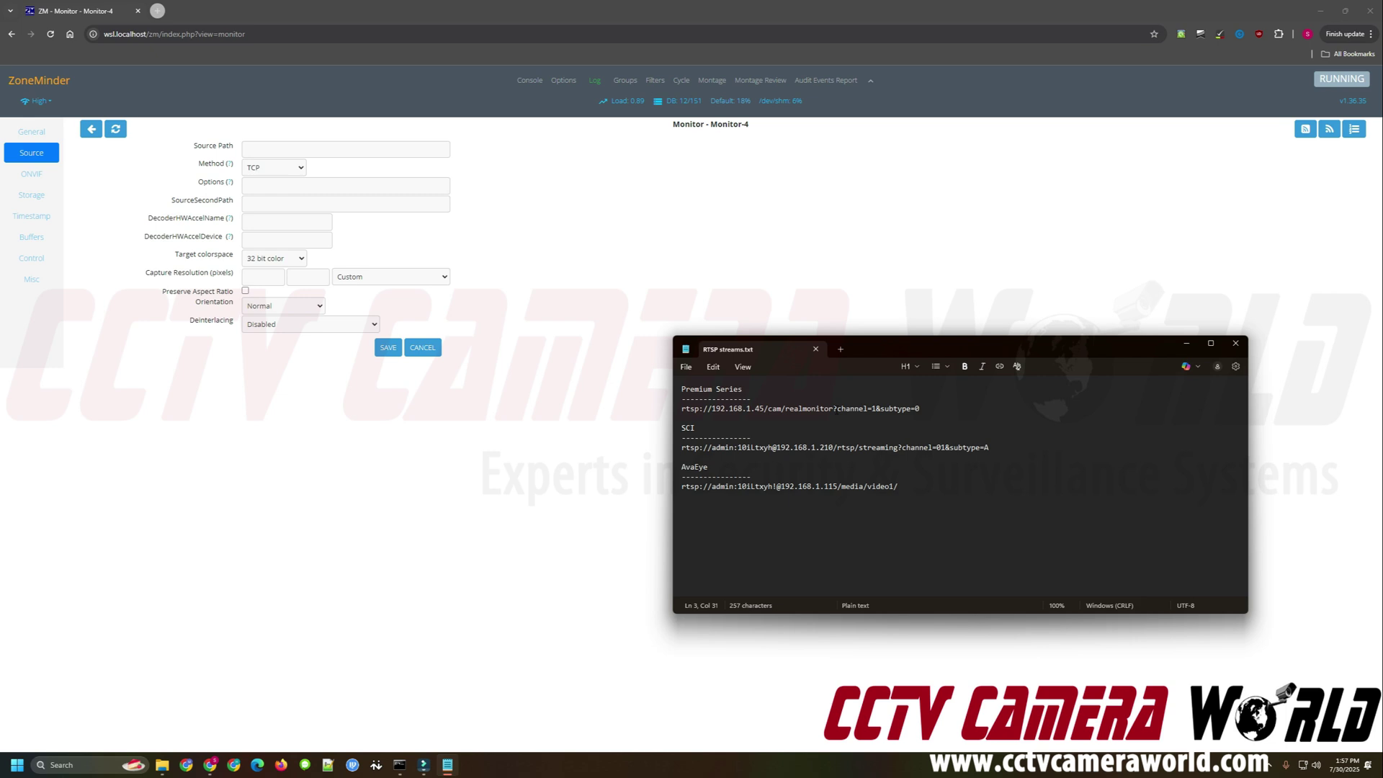
drag(837, 409, 877, 408)
drag(880, 408, 921, 406)
click(921, 406)
drag(836, 447, 963, 447)
click(958, 447)
click(994, 447)
drag(824, 486, 865, 486)
click(865, 486)
Step: Paste rtsp://192.168.1.45/cam/realmonitor?channel=1&subtype=0 from the notes into the monitor's Source Path
drag(946, 407, 665, 413)
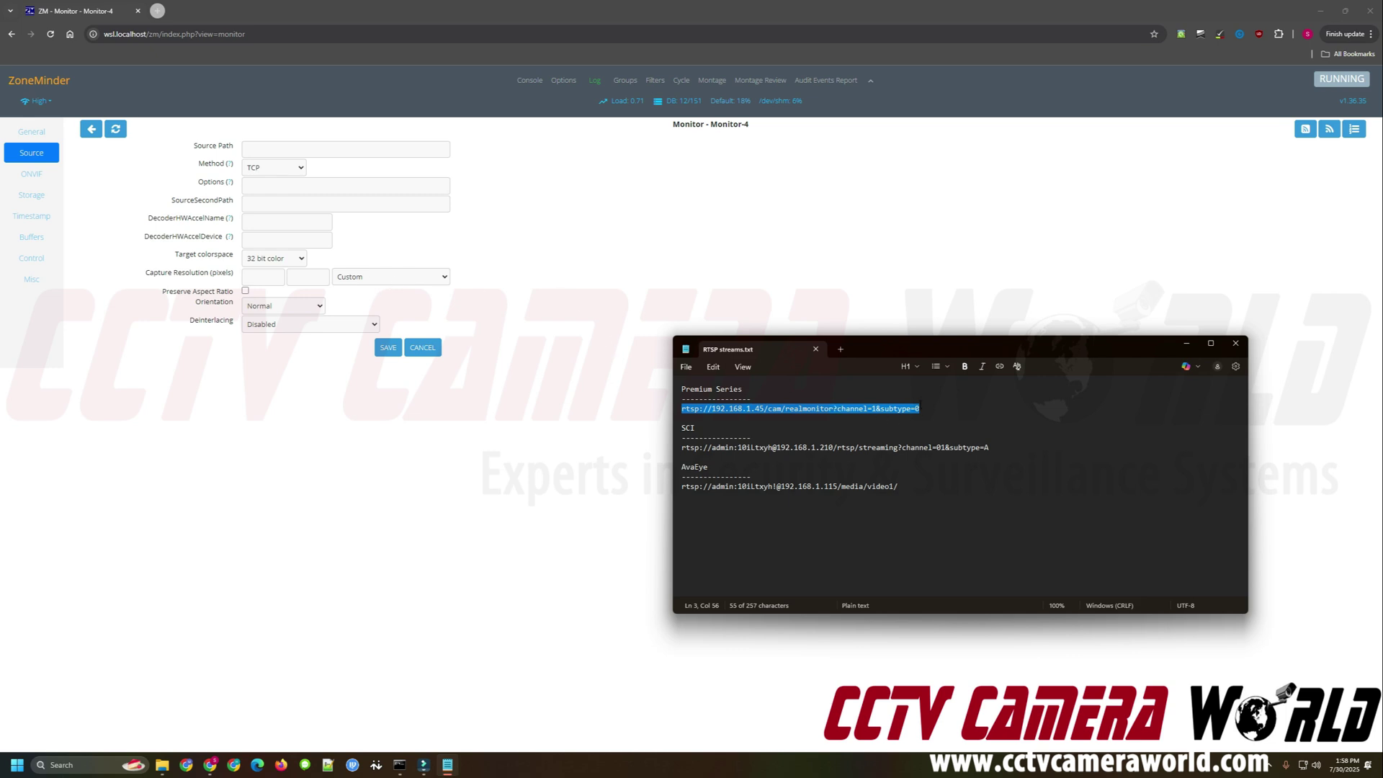
drag(920, 405, 662, 411)
key(ctrl+c)
click(294, 149)
key(ctrl+v)
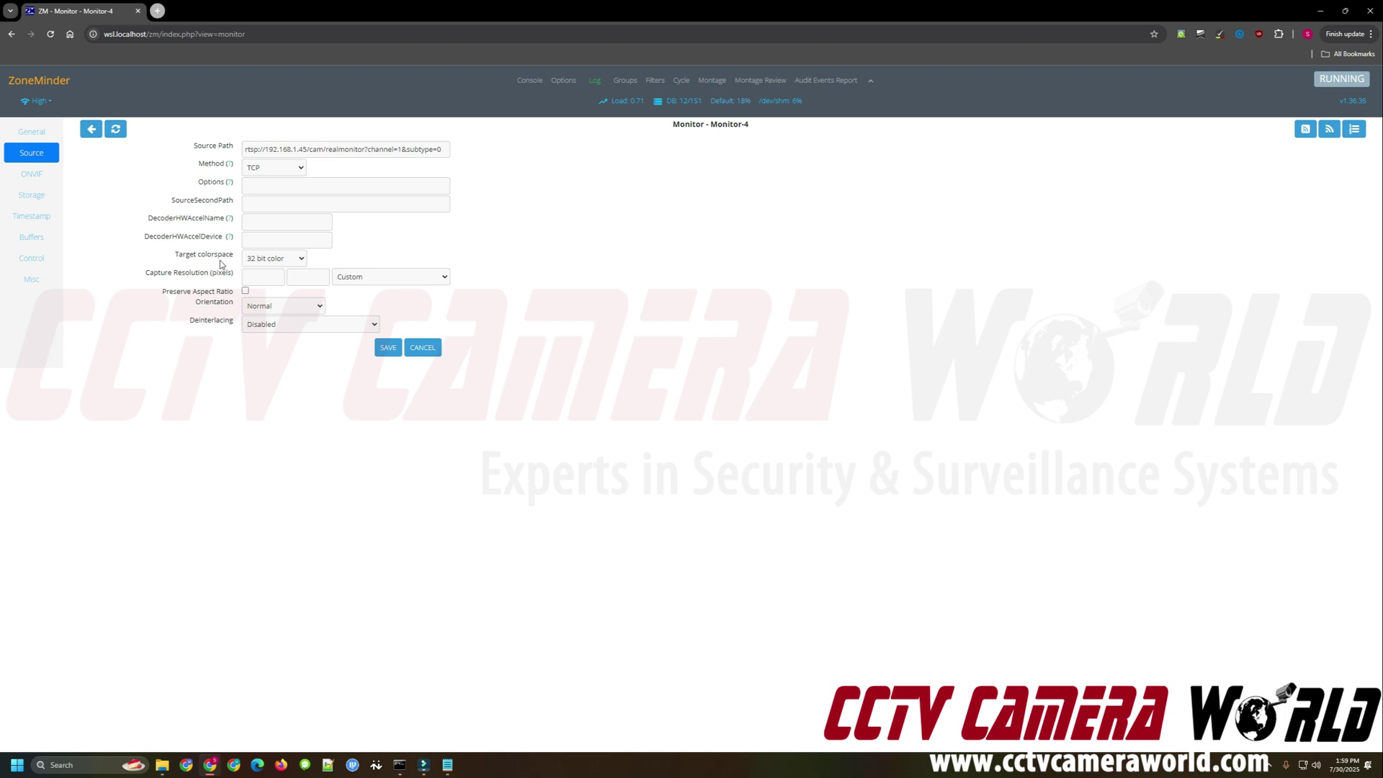
click(272, 257)
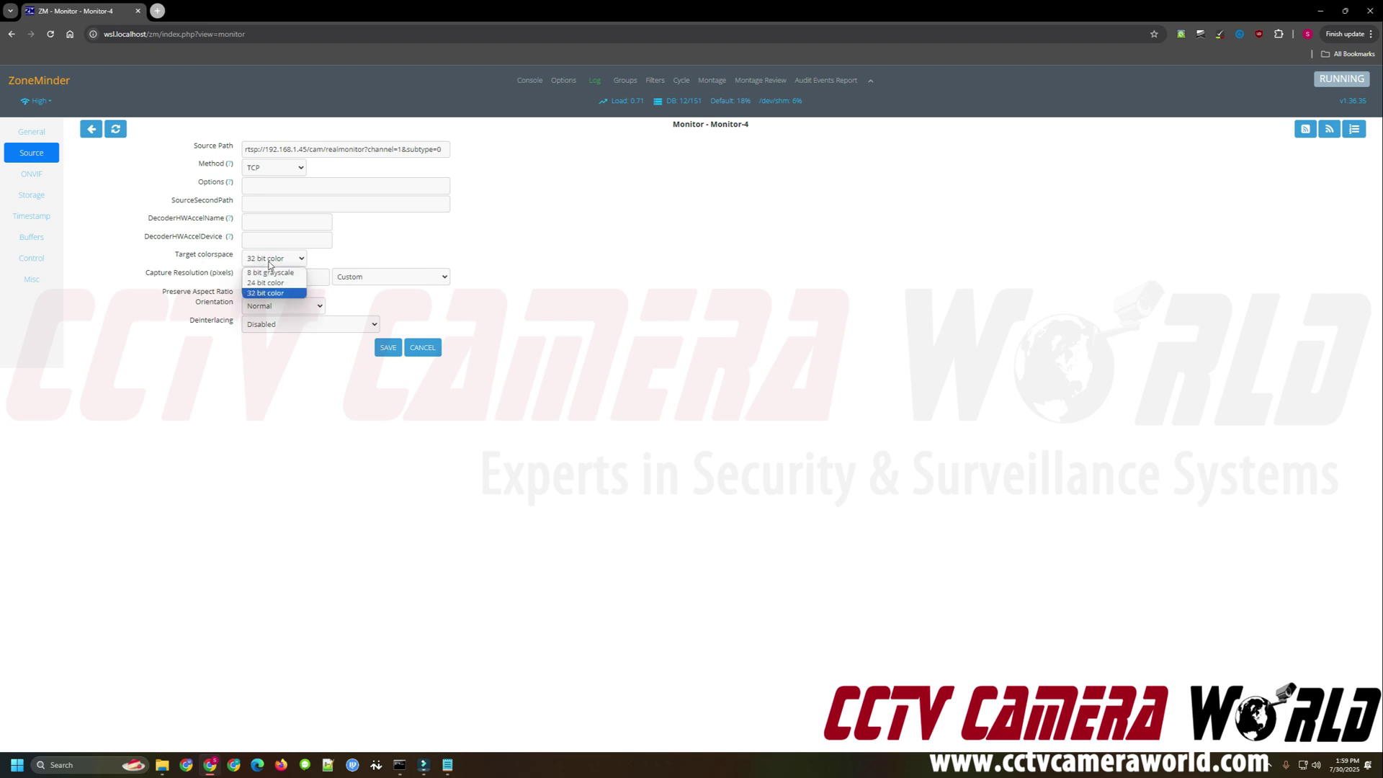
Step: Keep 32 bit color, choose 2560x1440 1440p QHD WQHD resolution, and save the monitor
click(327, 261)
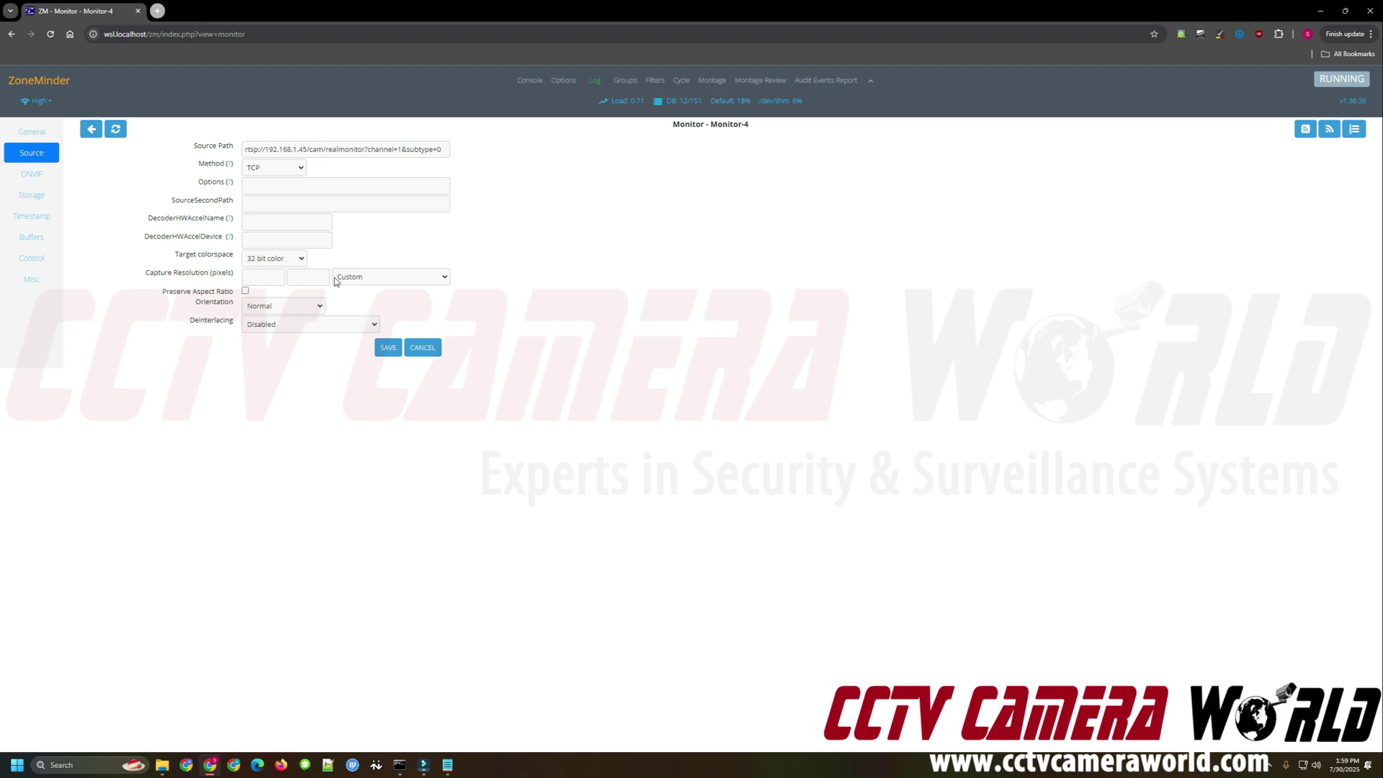
drag(139, 277, 237, 280)
click(237, 279)
click(400, 277)
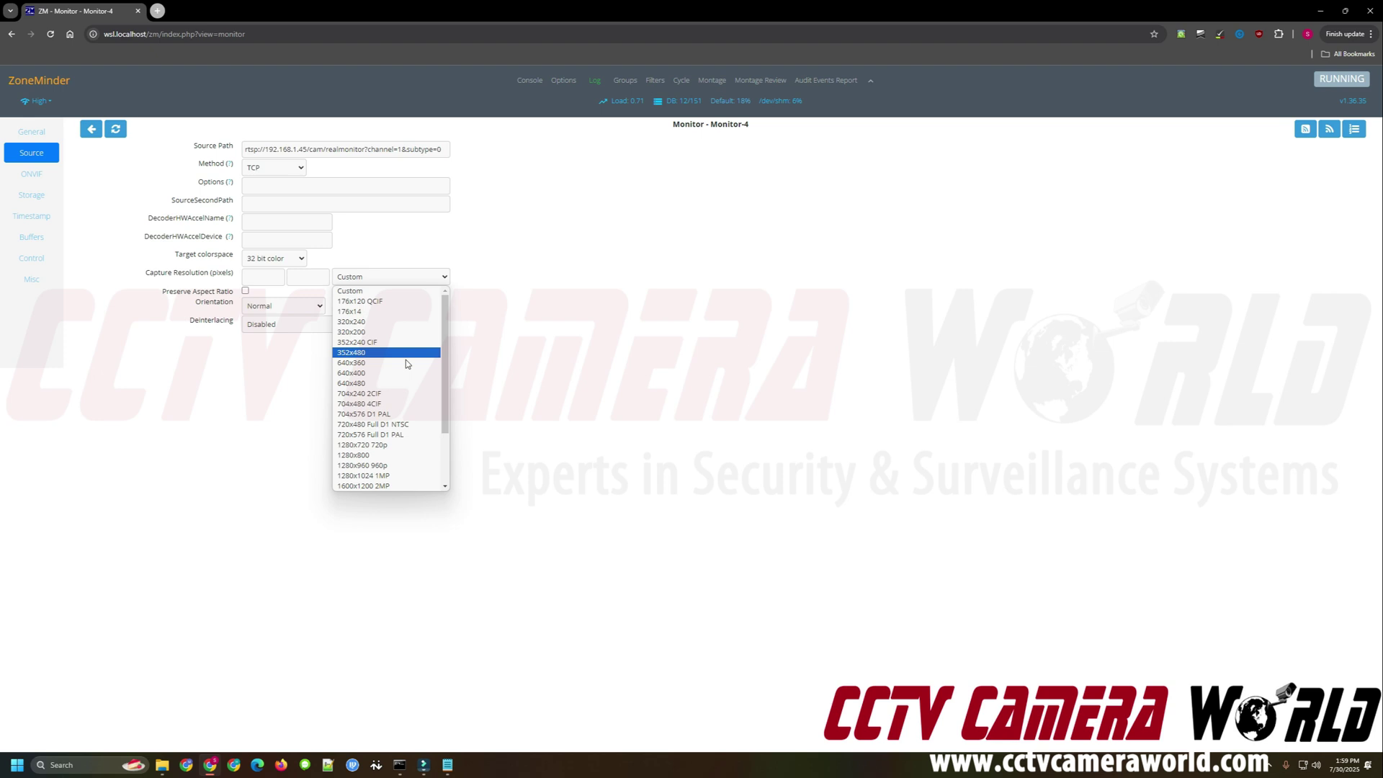
scroll(381, 360, down, 2)
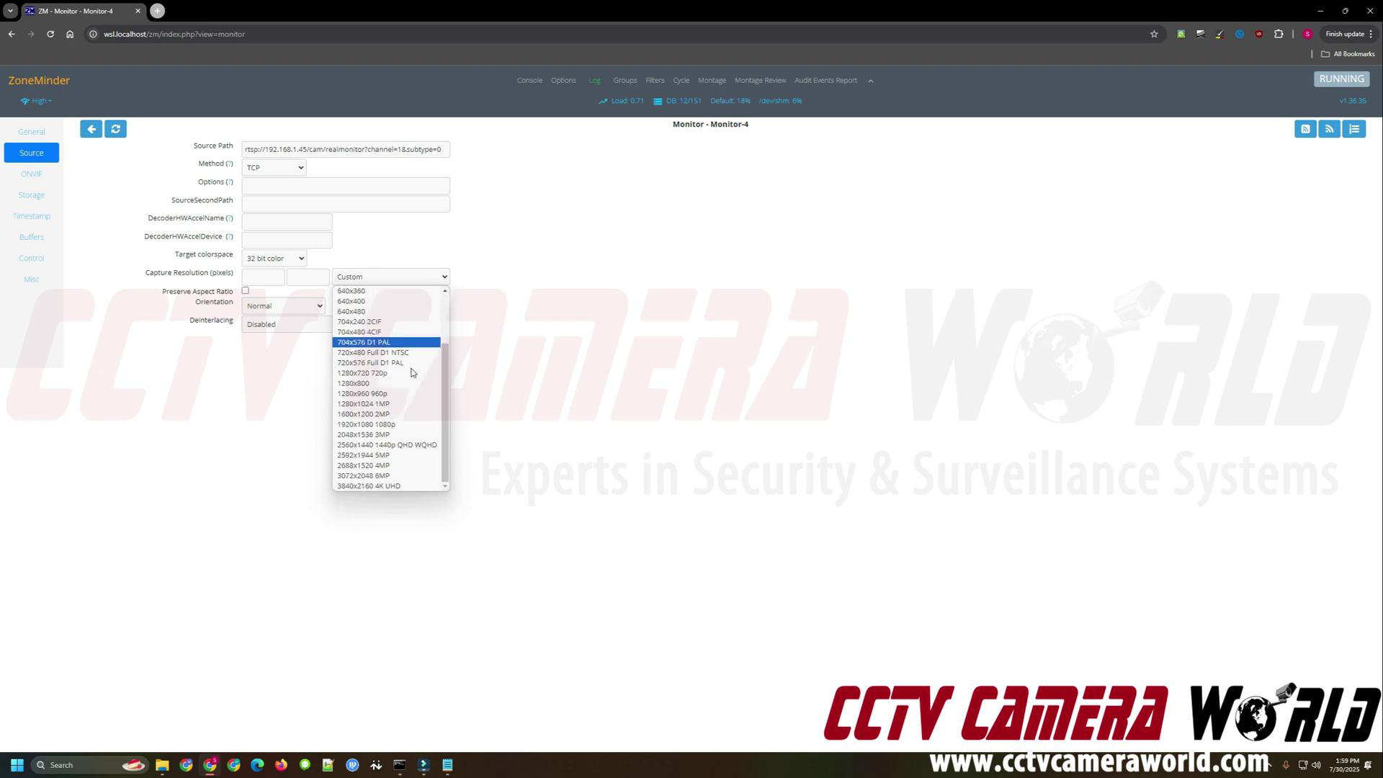
click(365, 446)
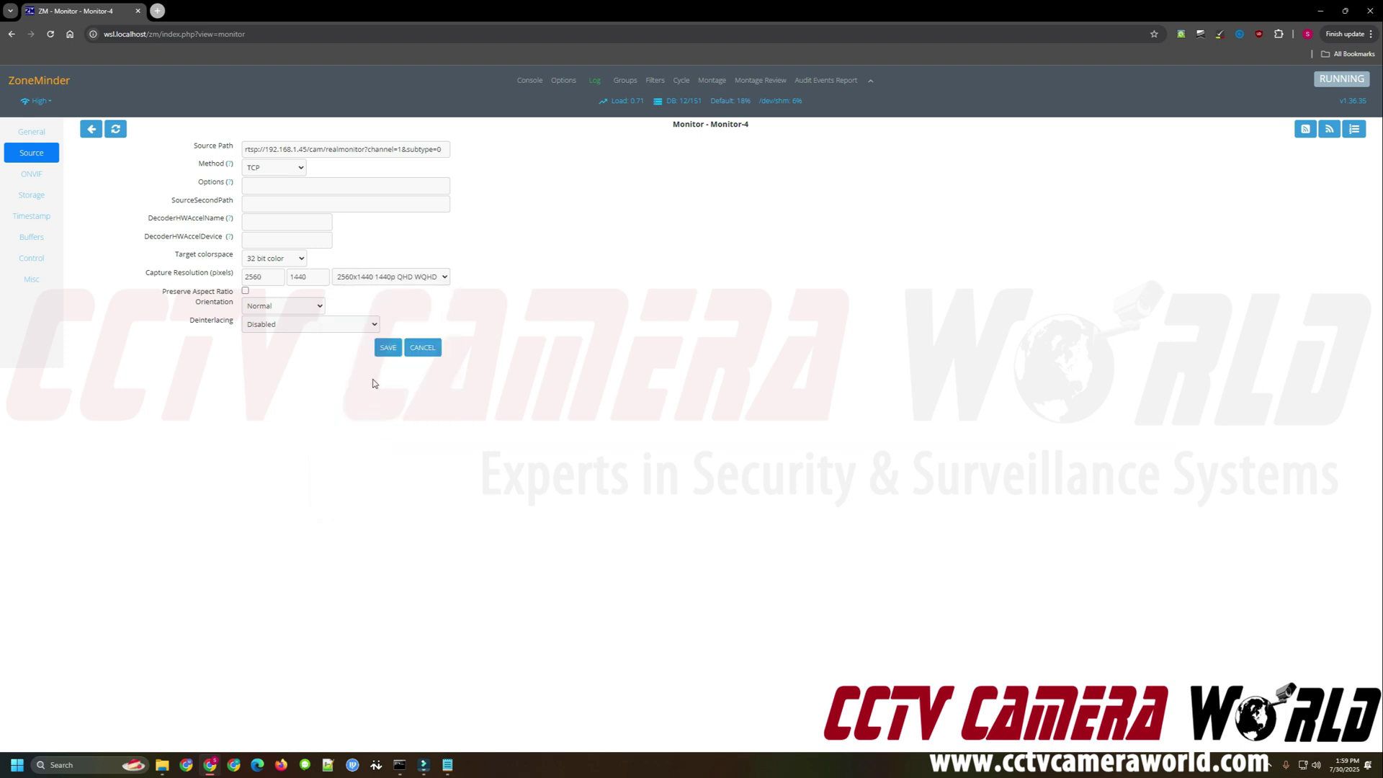
click(386, 349)
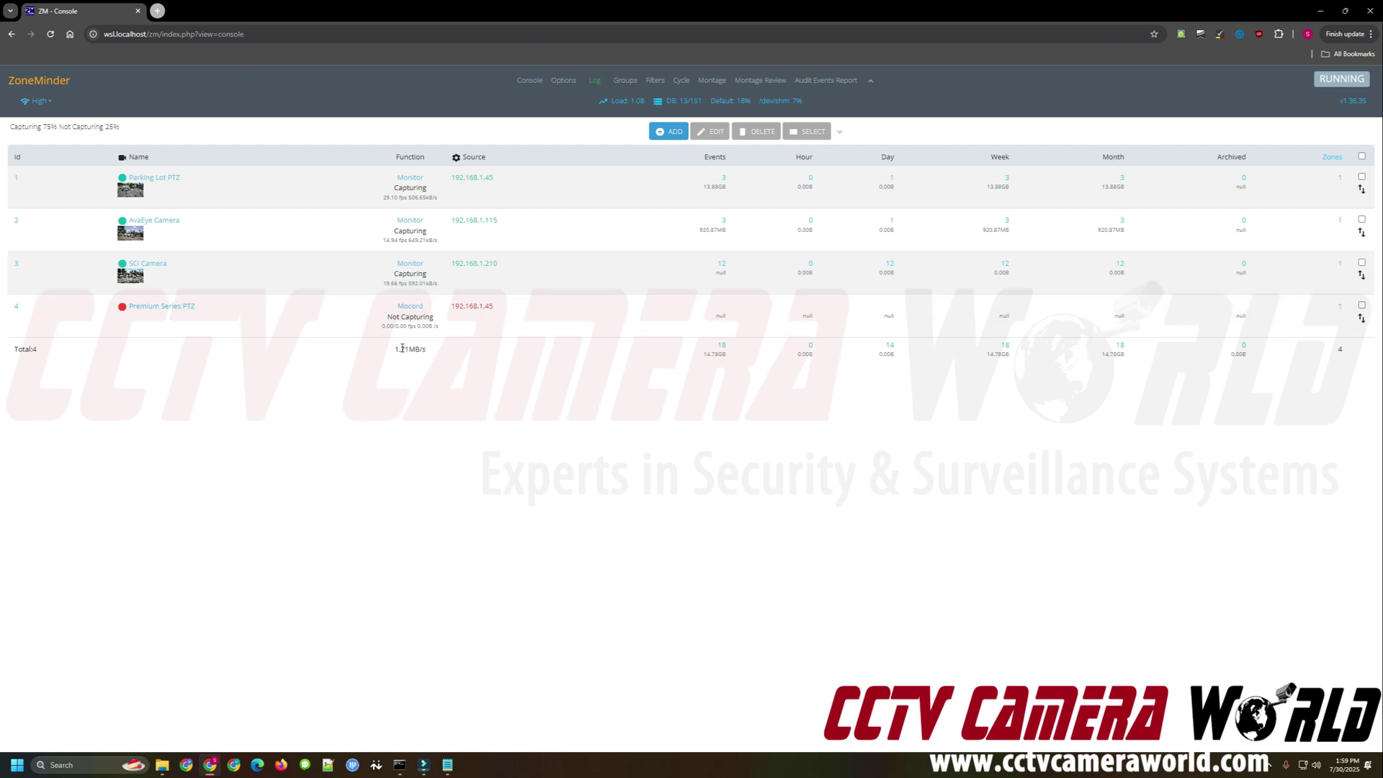
click(474, 309)
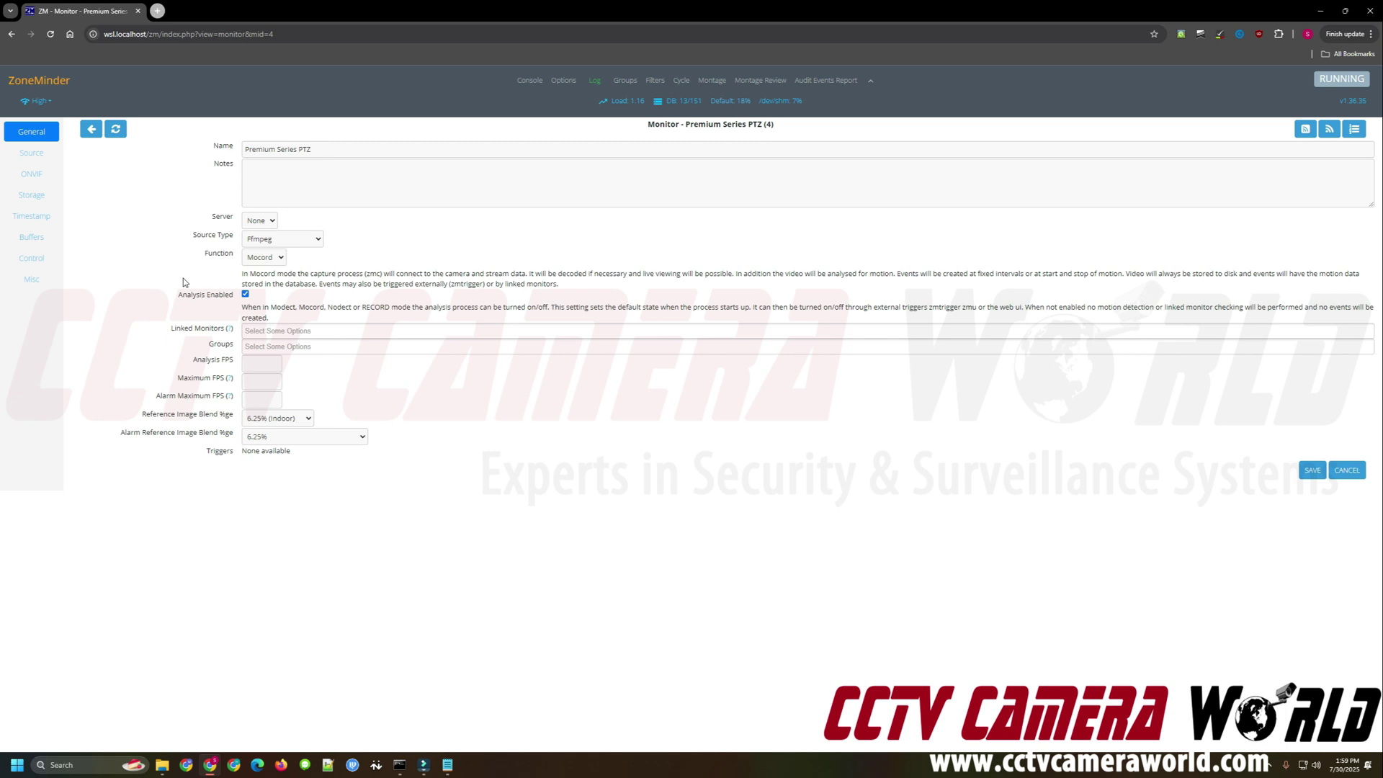
click(25, 202)
click(34, 185)
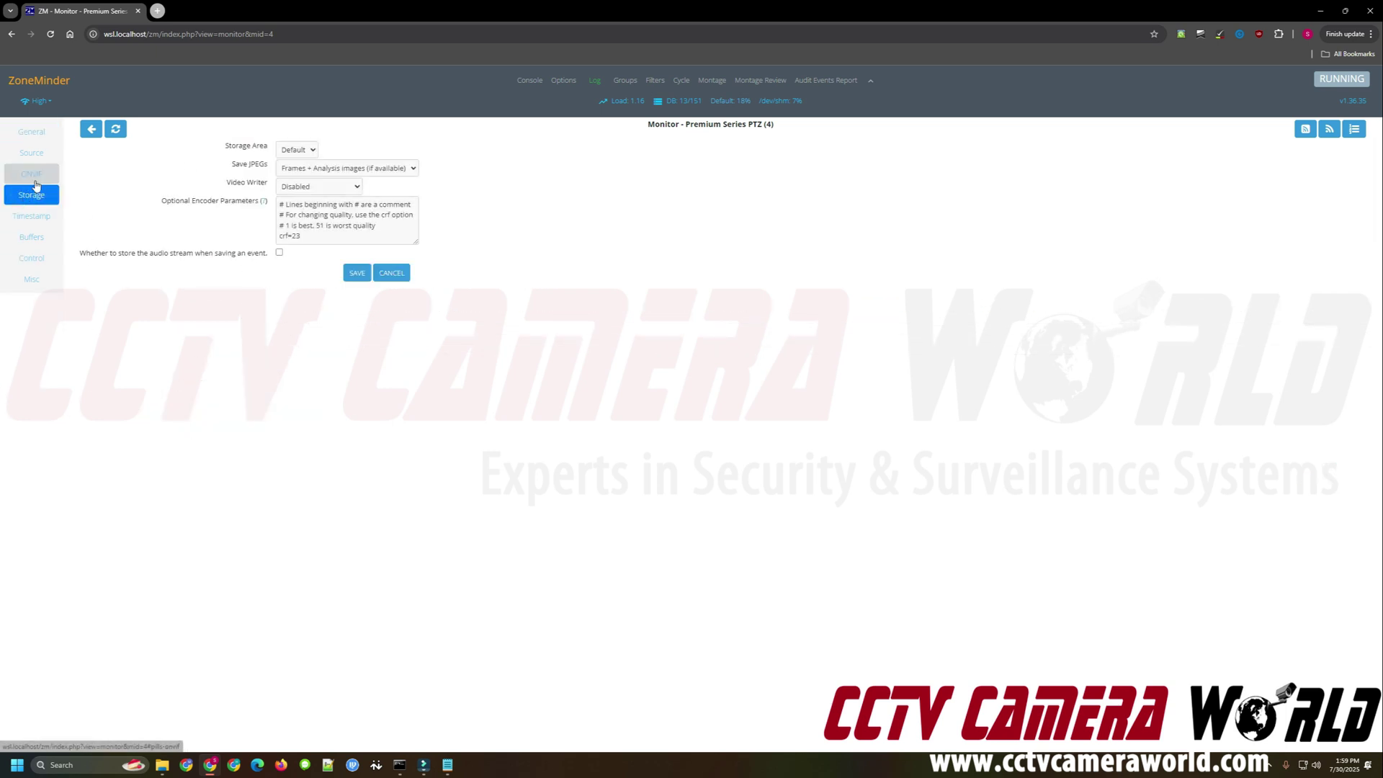
click(48, 216)
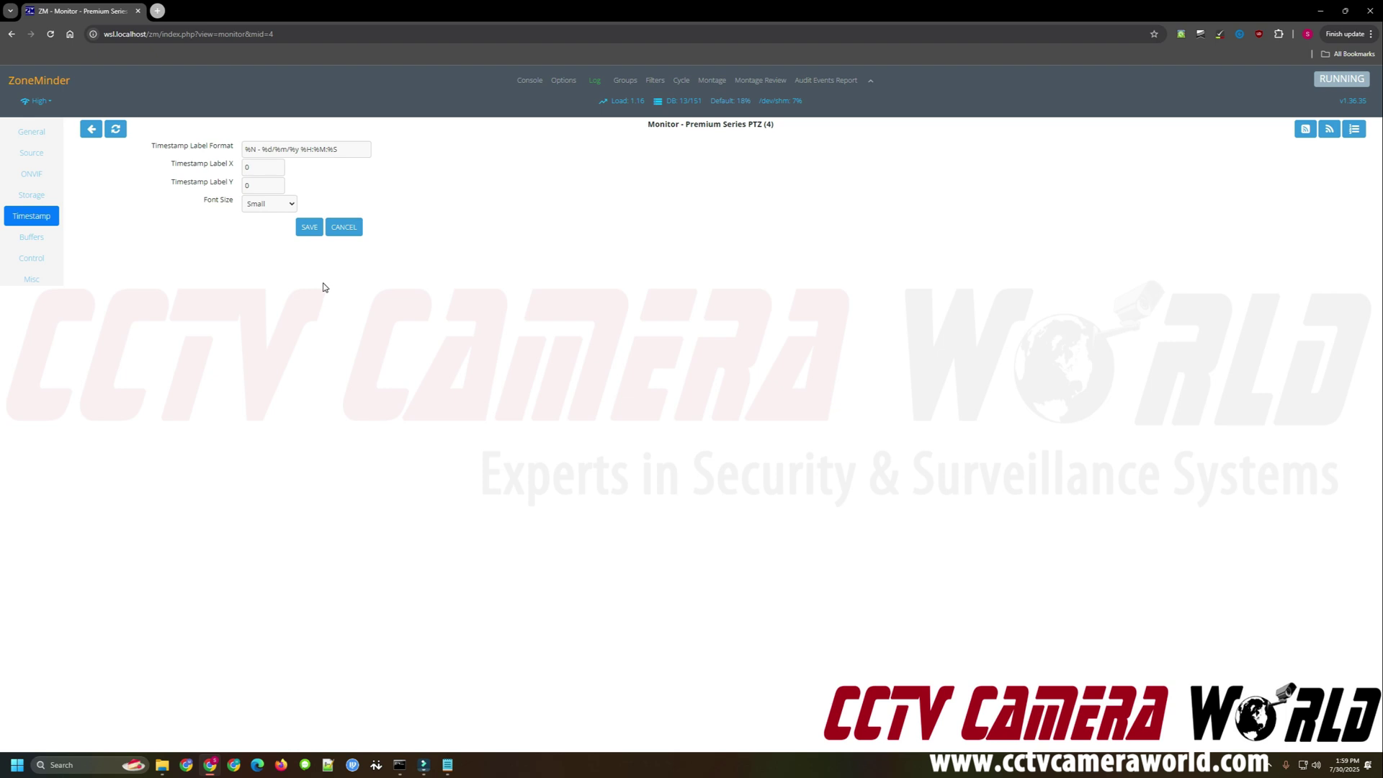
click(90, 129)
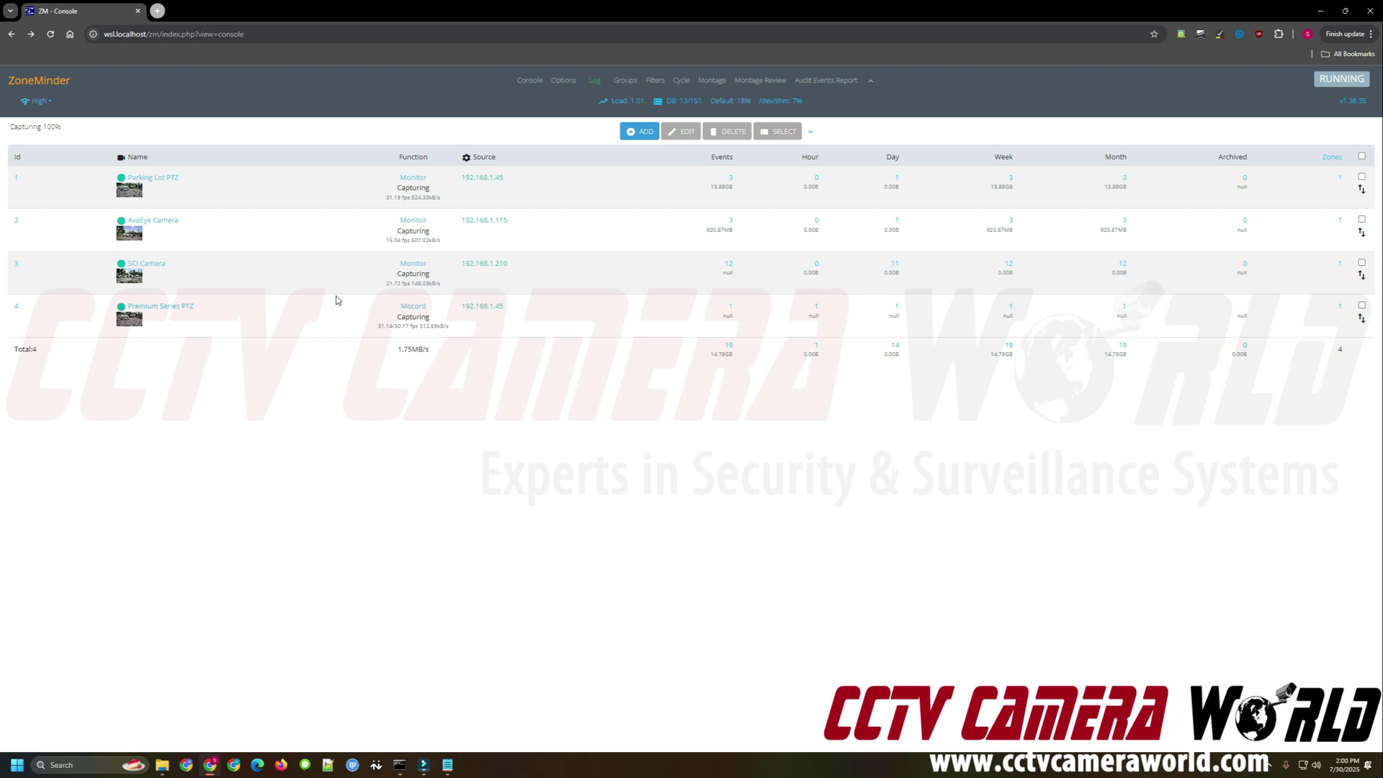
Step: Open the SCI Camera's live parking-lot view from its thumbnail in the Console list
click(139, 281)
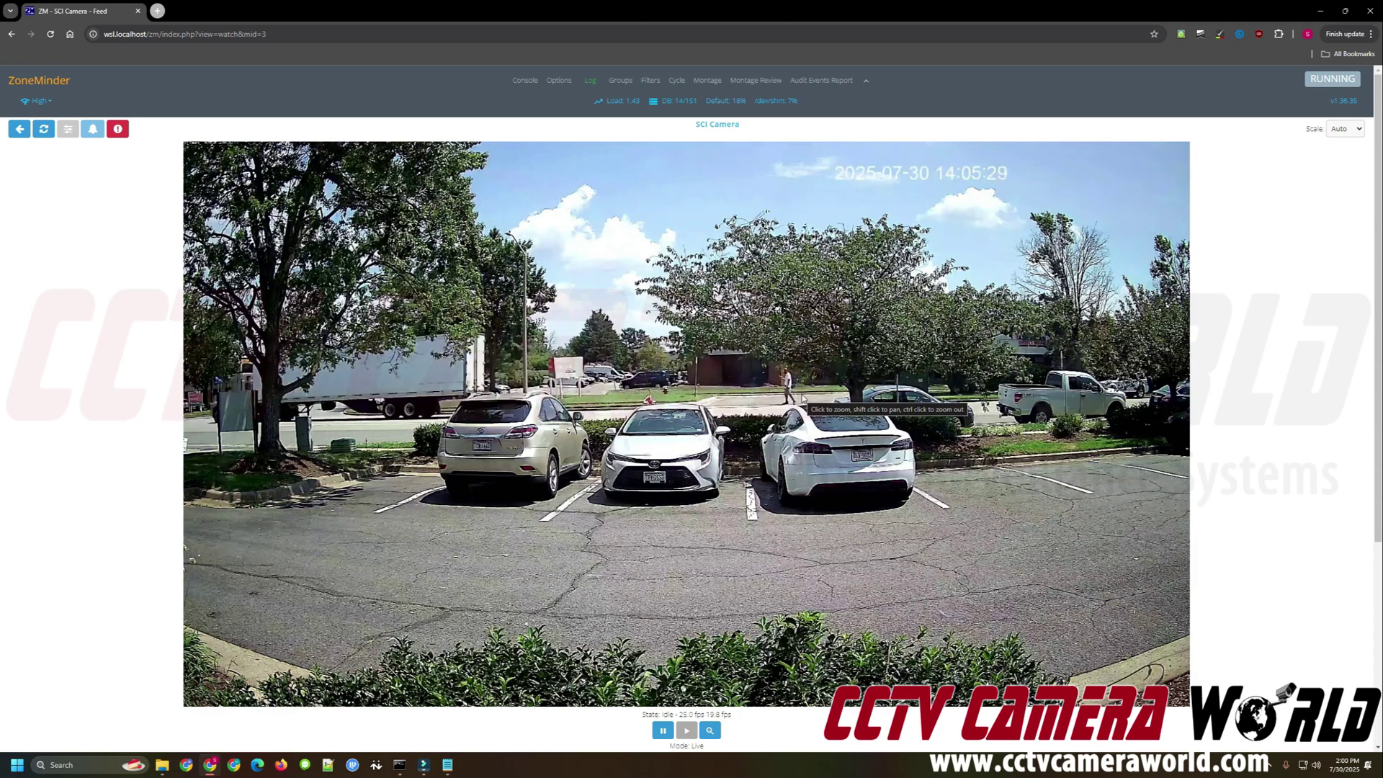
Step: Briefly show and hide the terminal, then go back to the four-monitor Console list
click(409, 766)
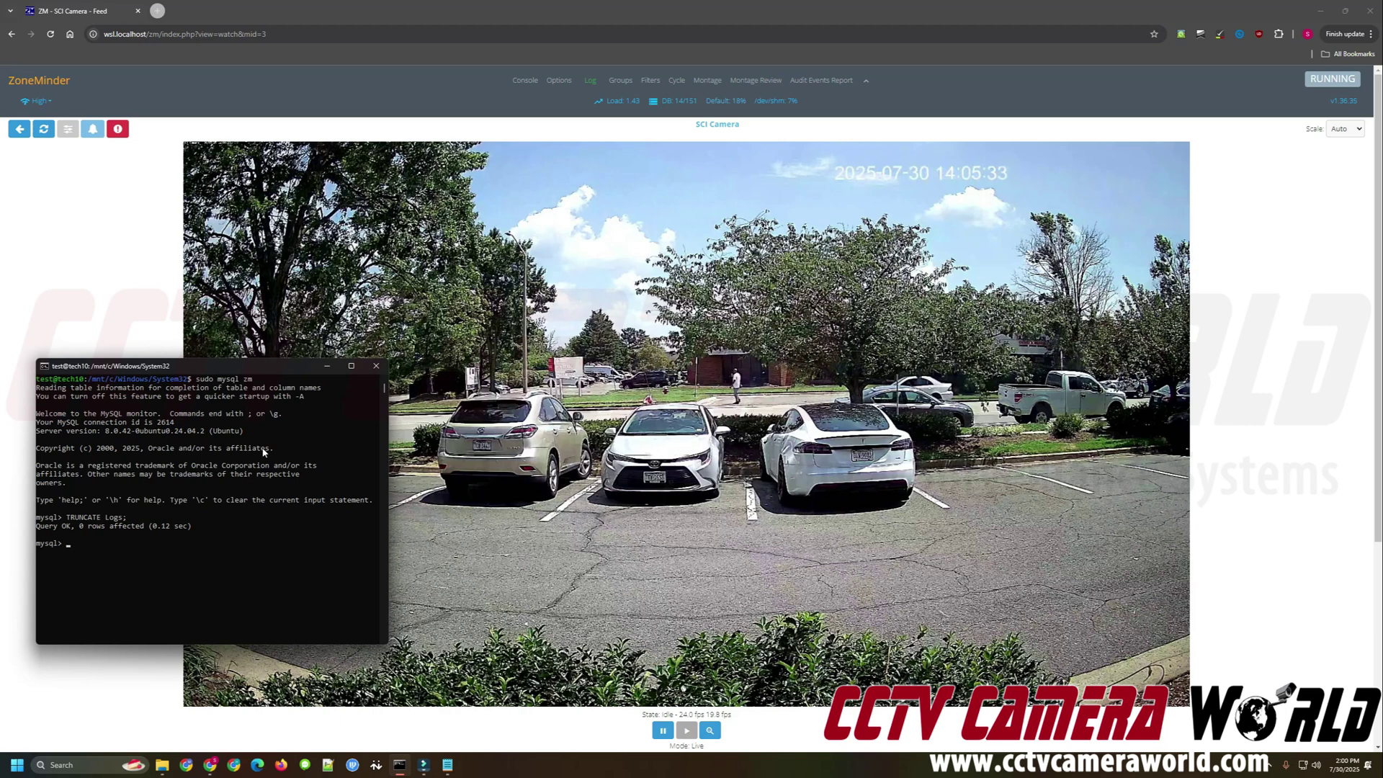
click(327, 366)
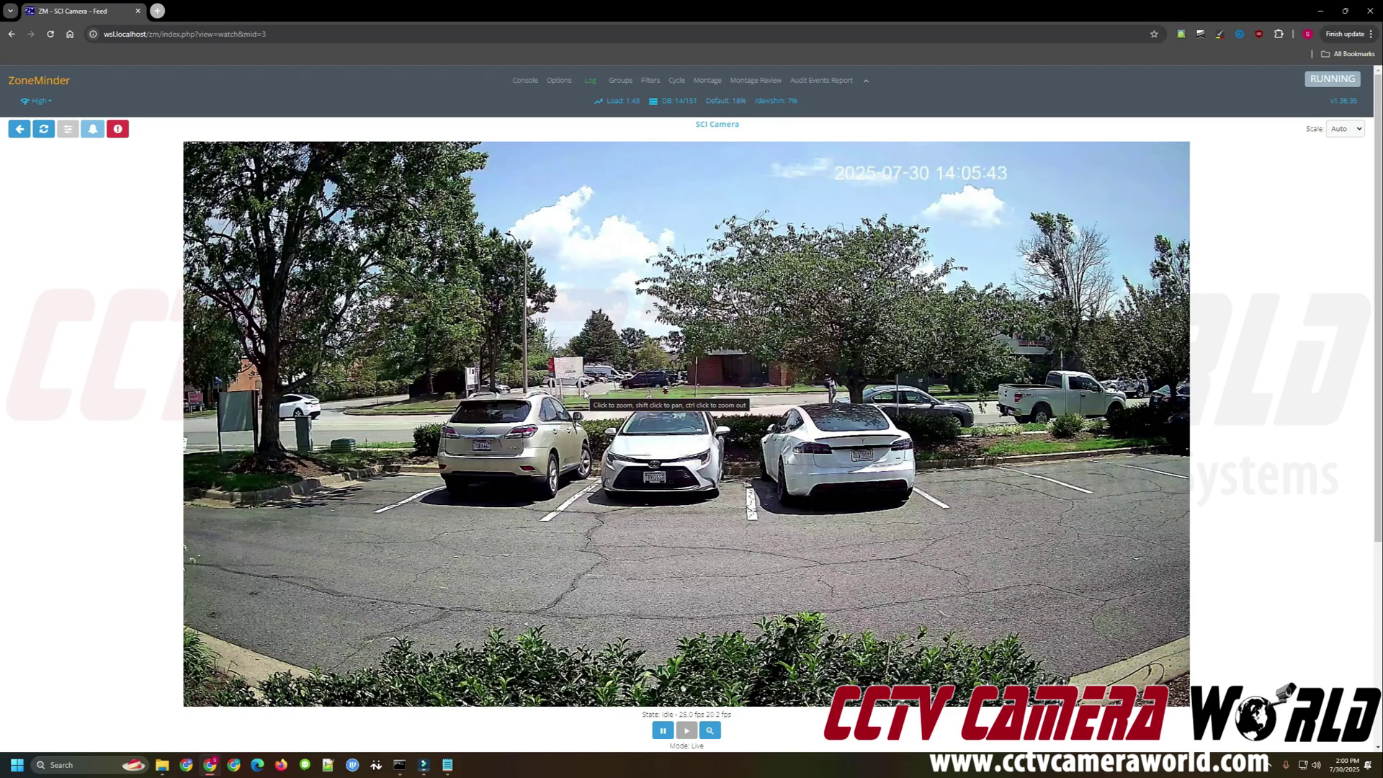
click(514, 80)
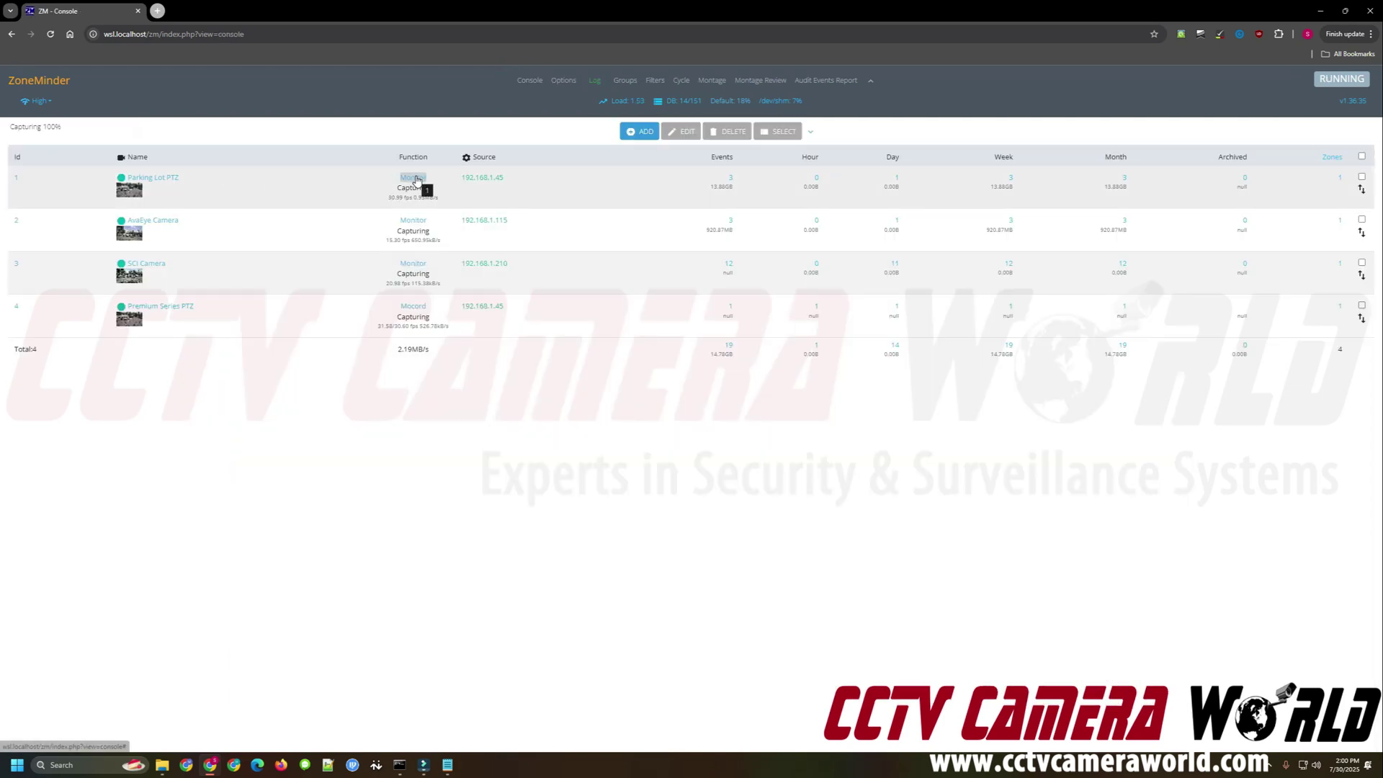
click(415, 179)
click(811, 96)
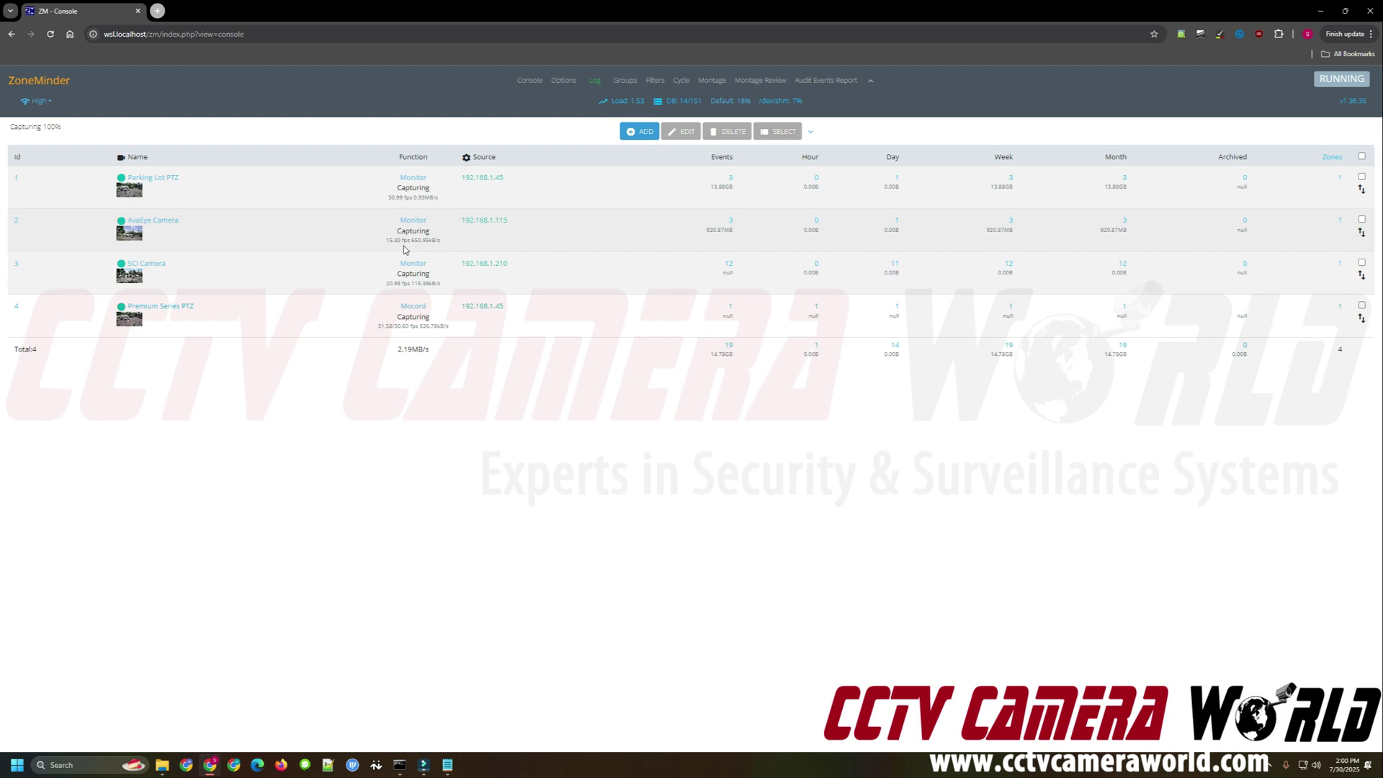
click(413, 263)
click(707, 132)
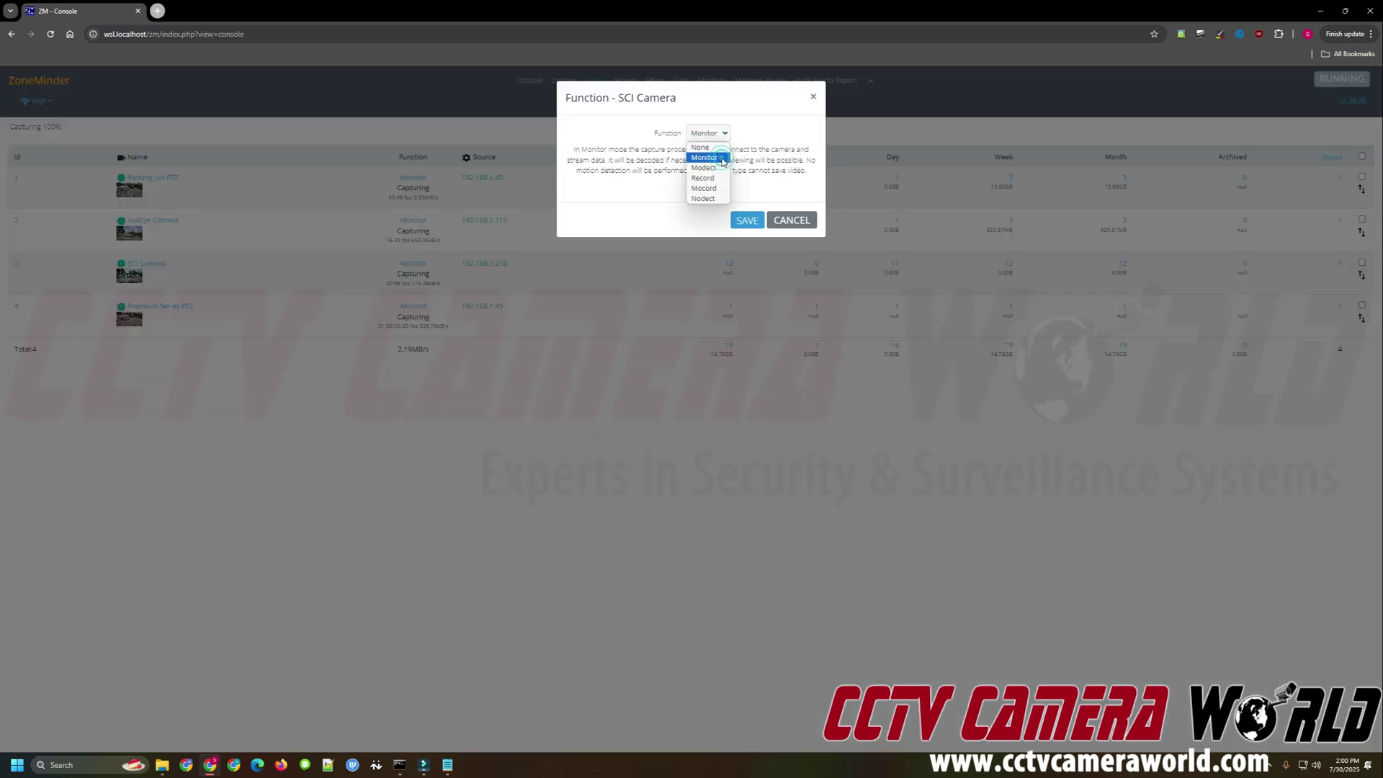
click(727, 180)
click(748, 222)
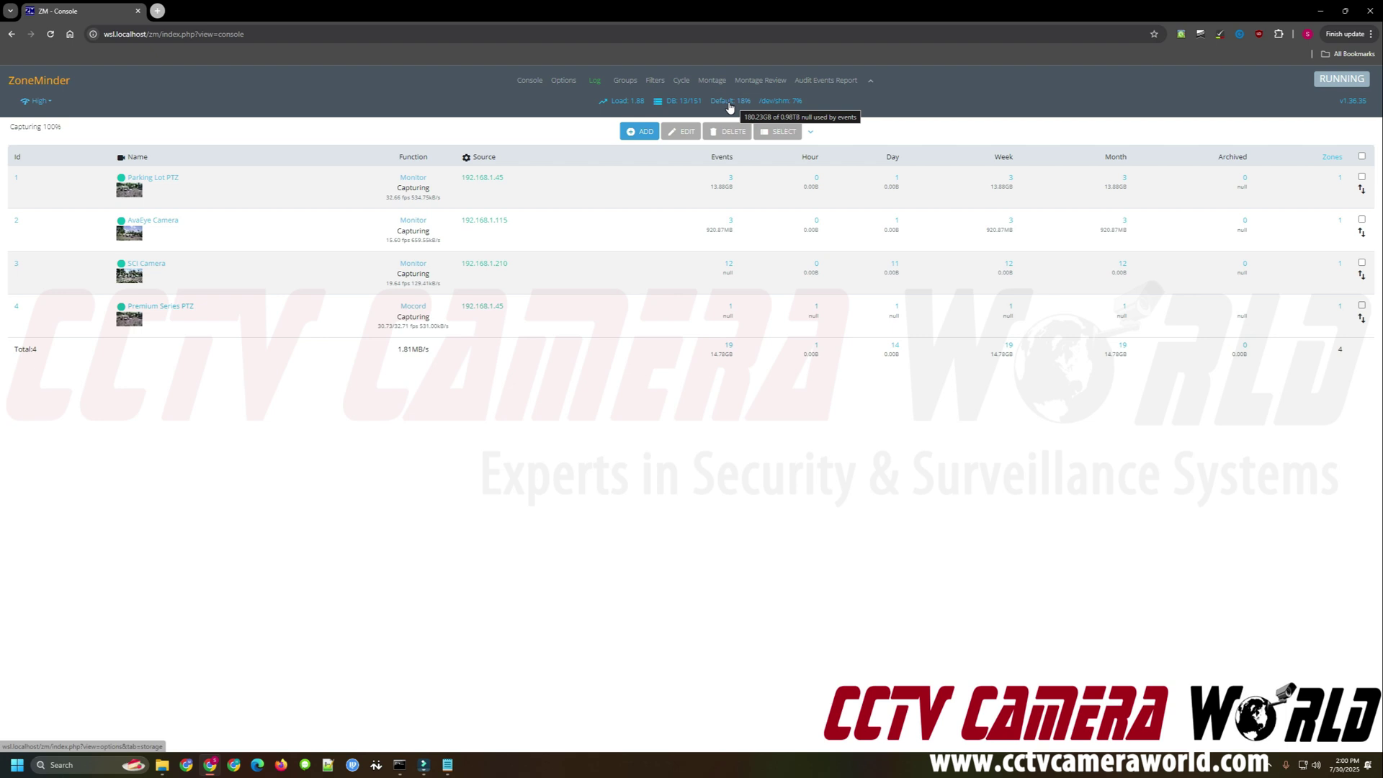
click(648, 82)
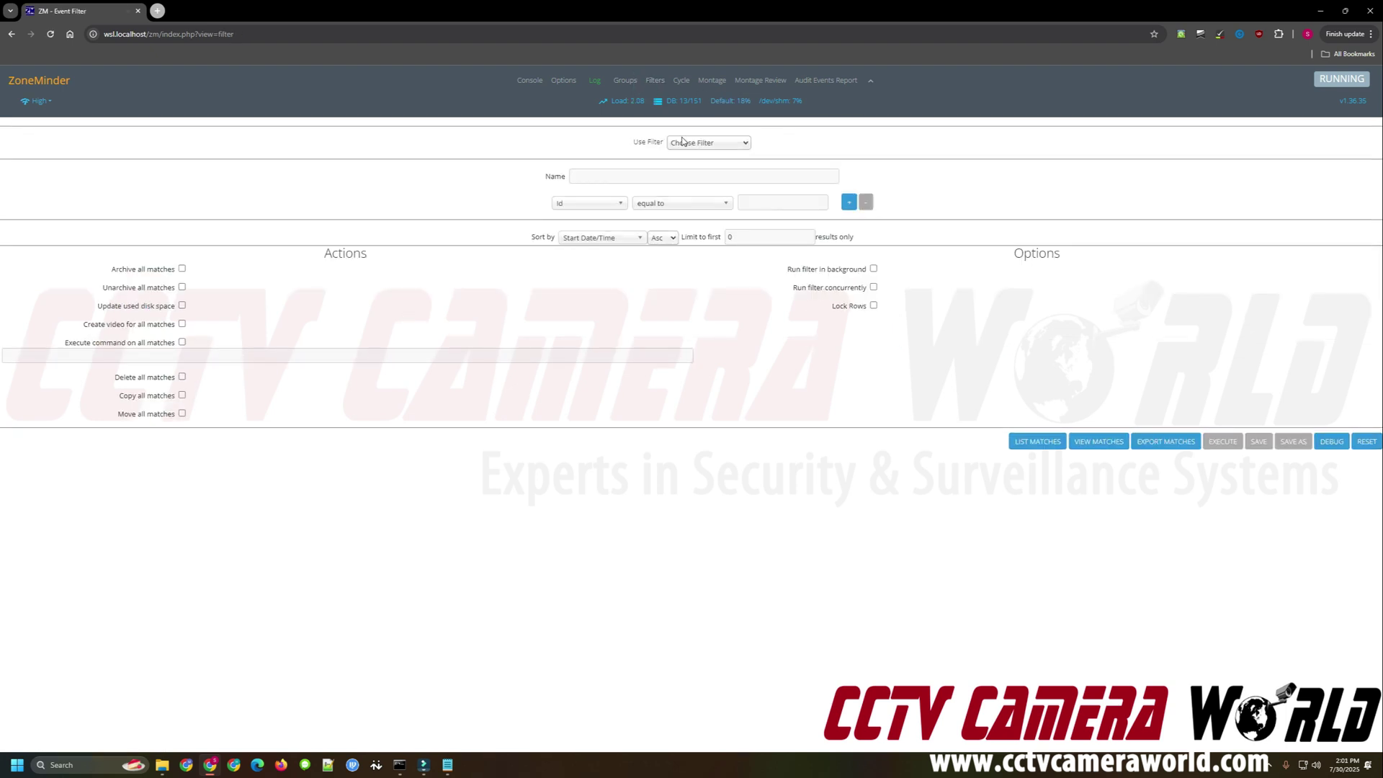
click(682, 141)
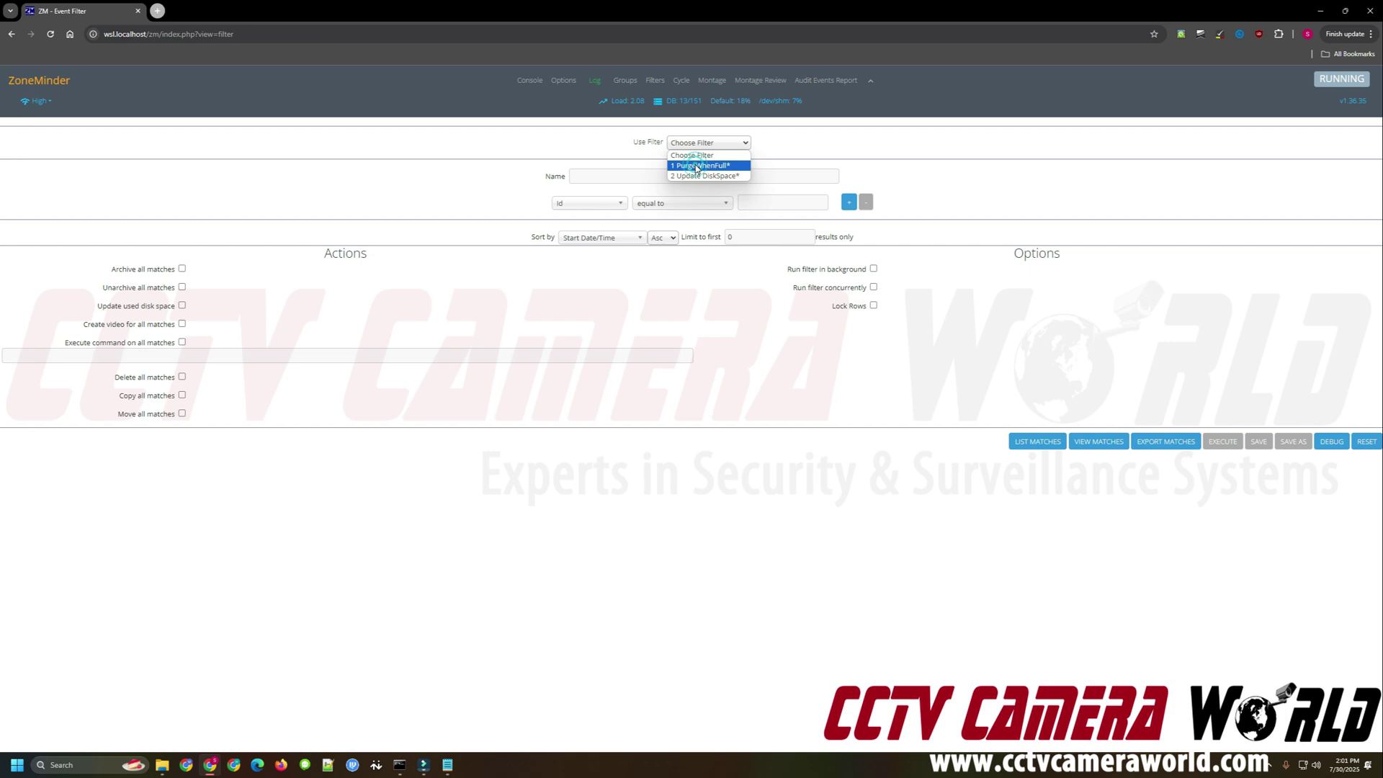
click(695, 166)
double_click(753, 238)
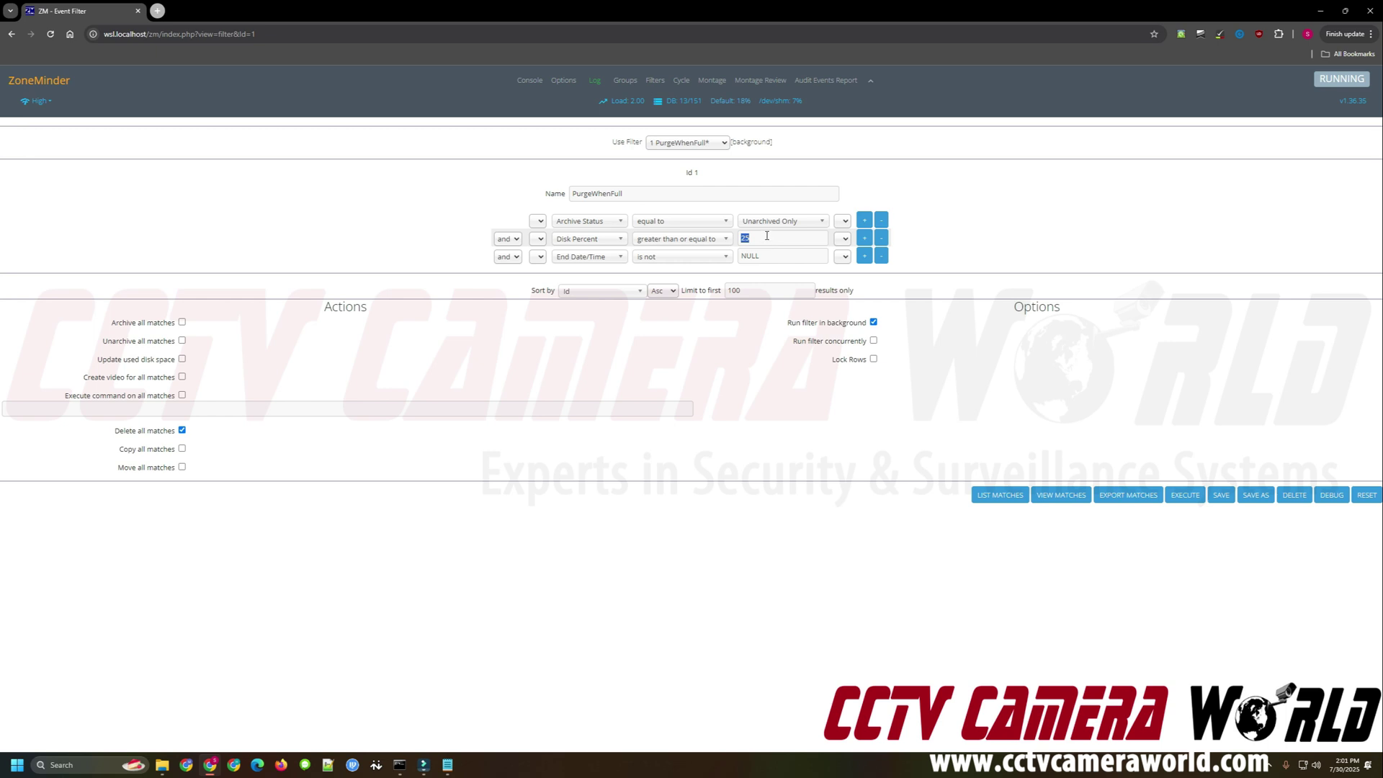
click(530, 81)
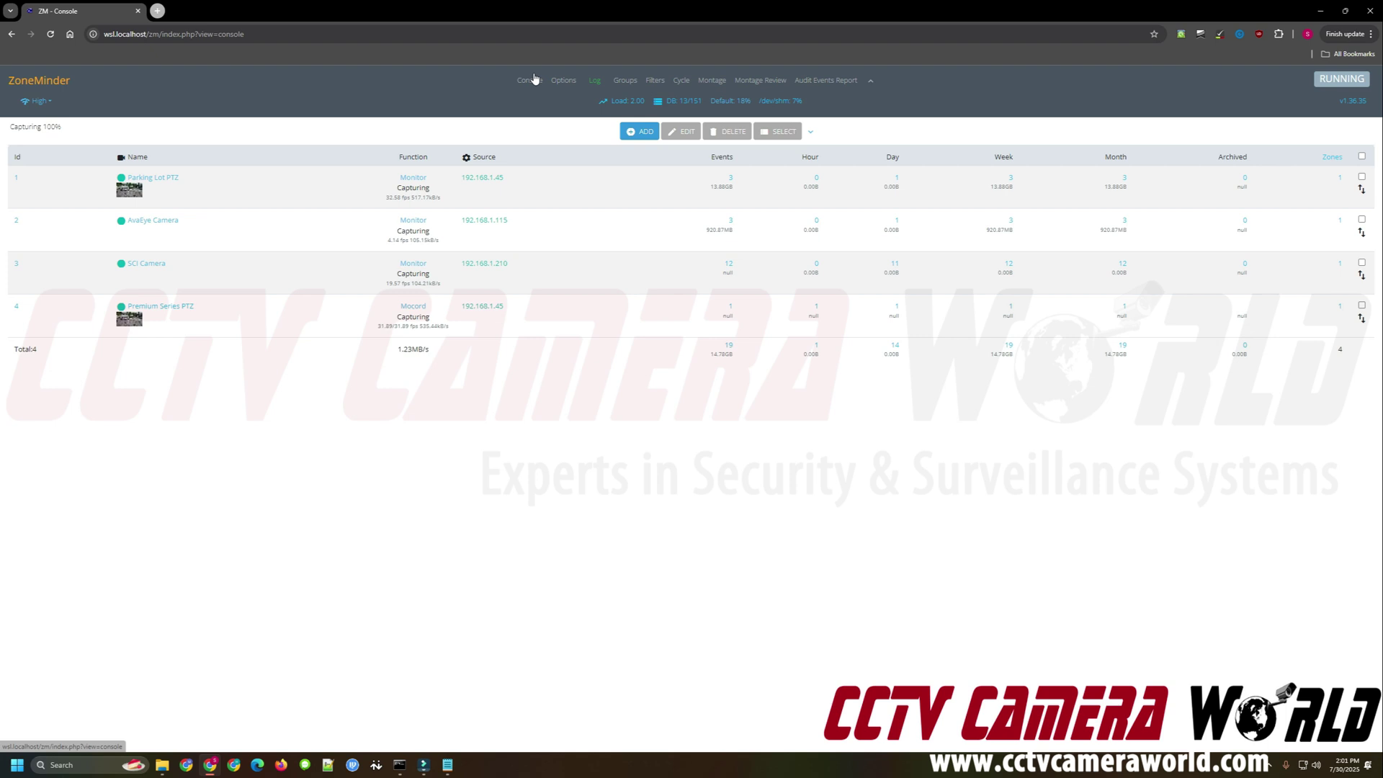
Step: Highlight the Monitor and Mocord function labels on the Console, then go to ZoneMinder's System Options
double_click(422, 264)
click(423, 265)
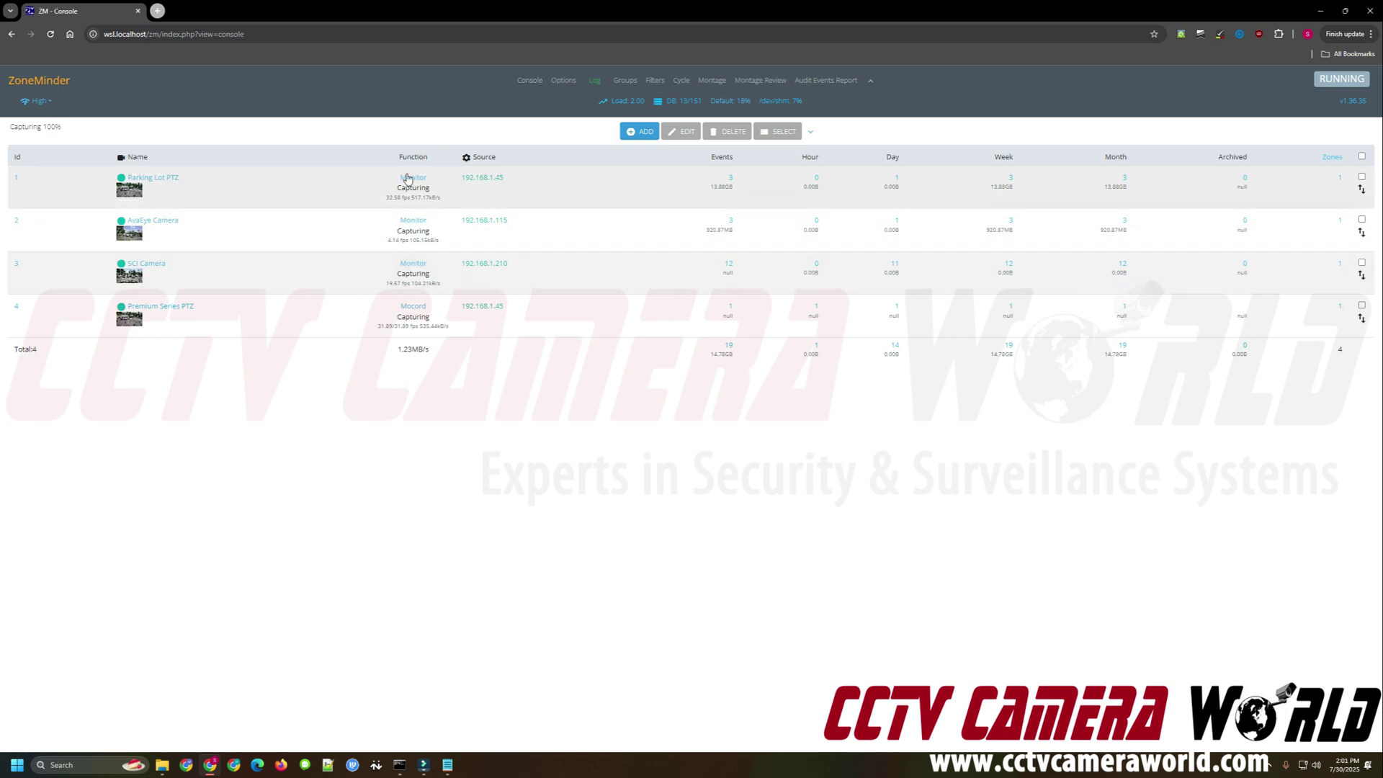
double_click(404, 311)
click(414, 320)
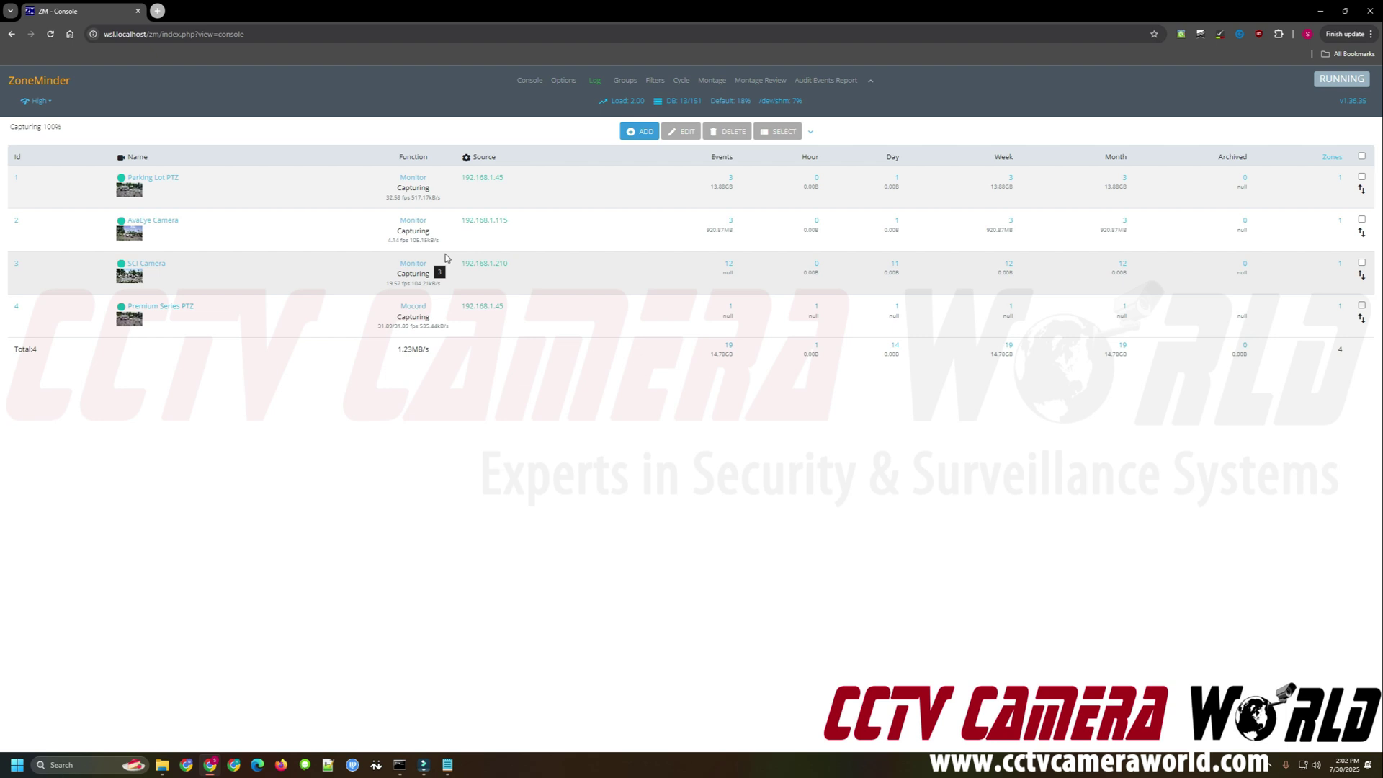
click(571, 85)
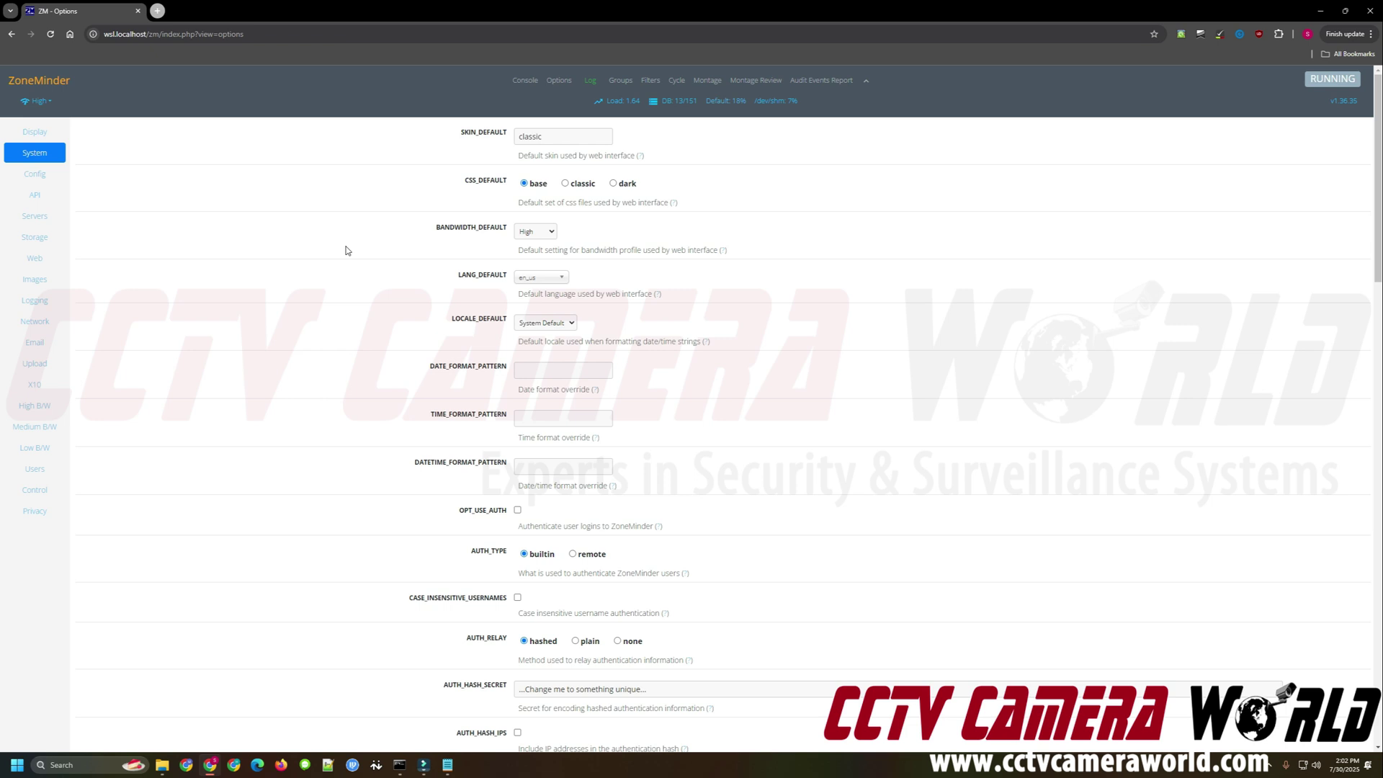
Step: Review the Logging options, including the LOG_ALERT_WAR_COUNT value, then show the System Log's recent entries
click(46, 302)
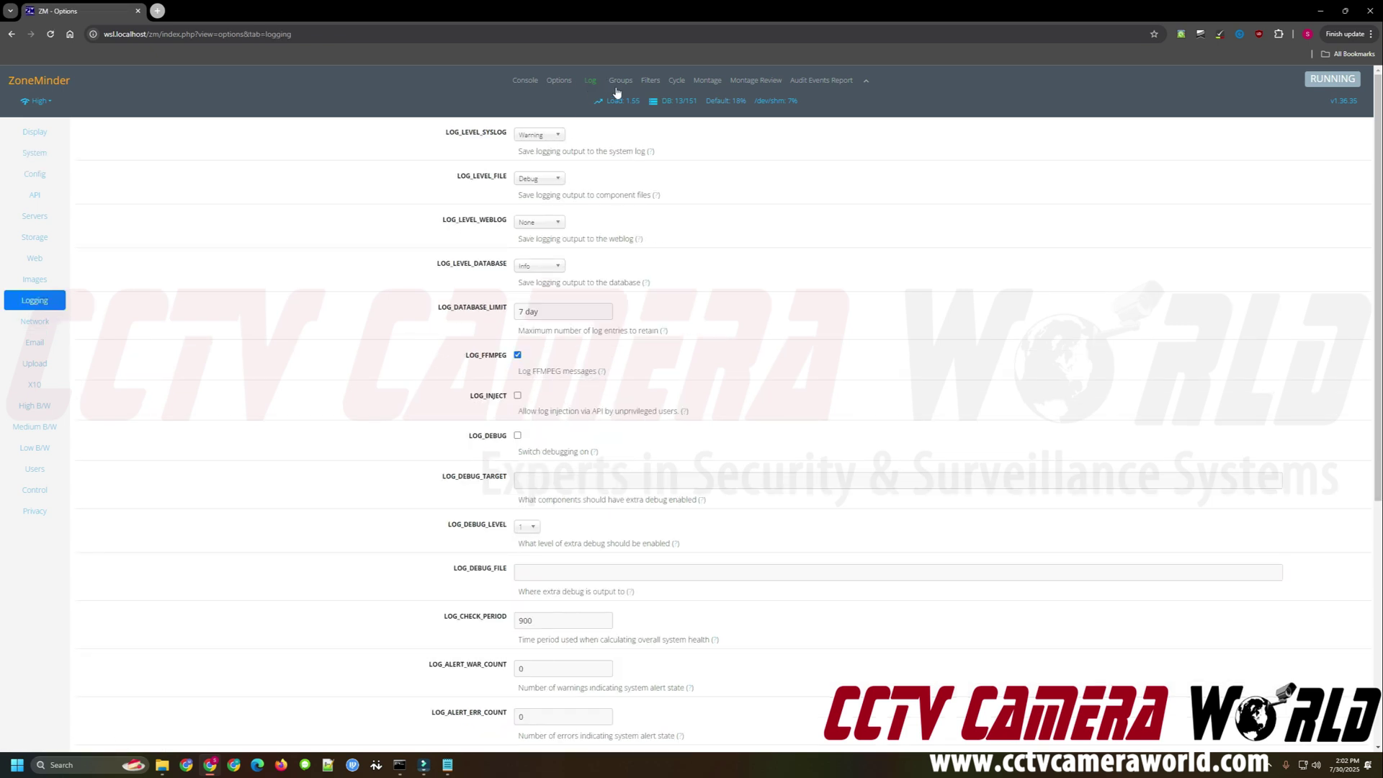
scroll(727, 360, down, 5)
double_click(586, 278)
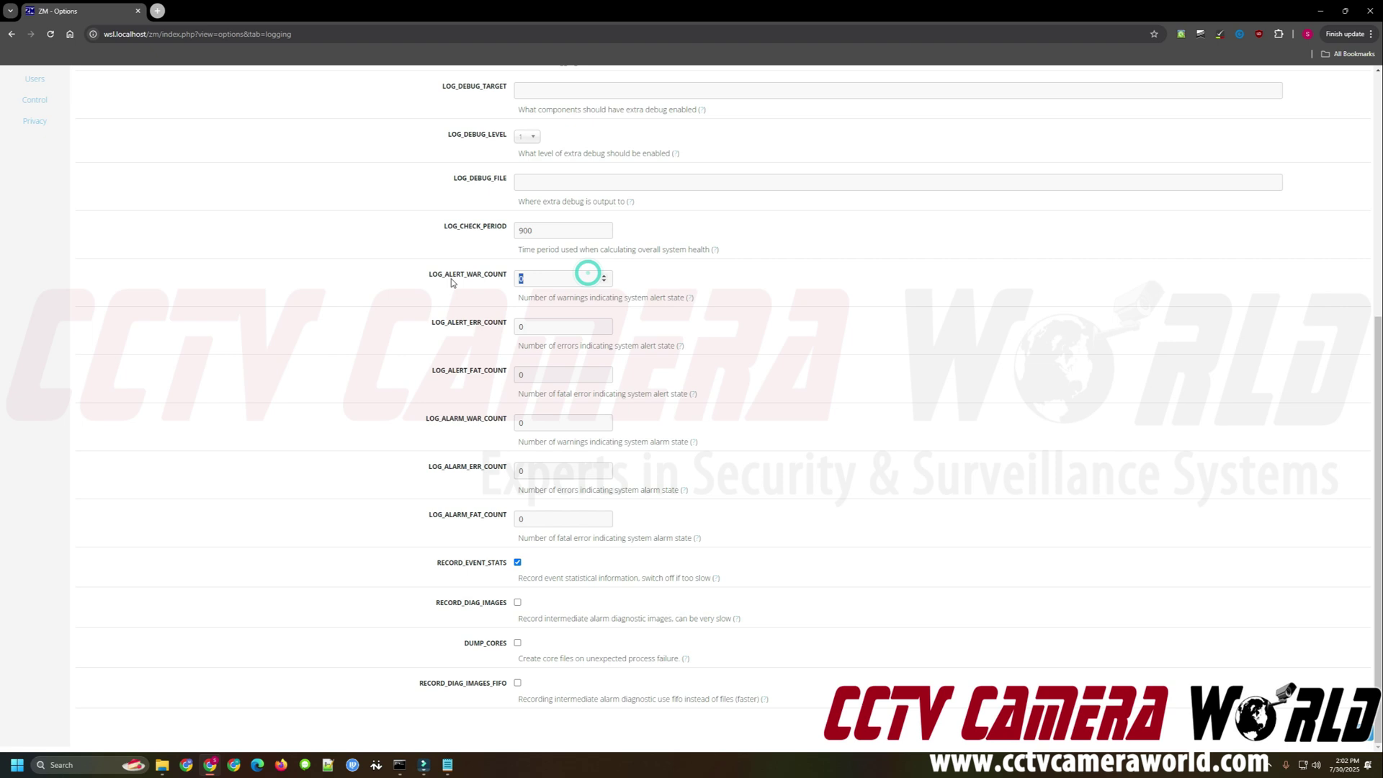
scroll(631, 490, up, 5)
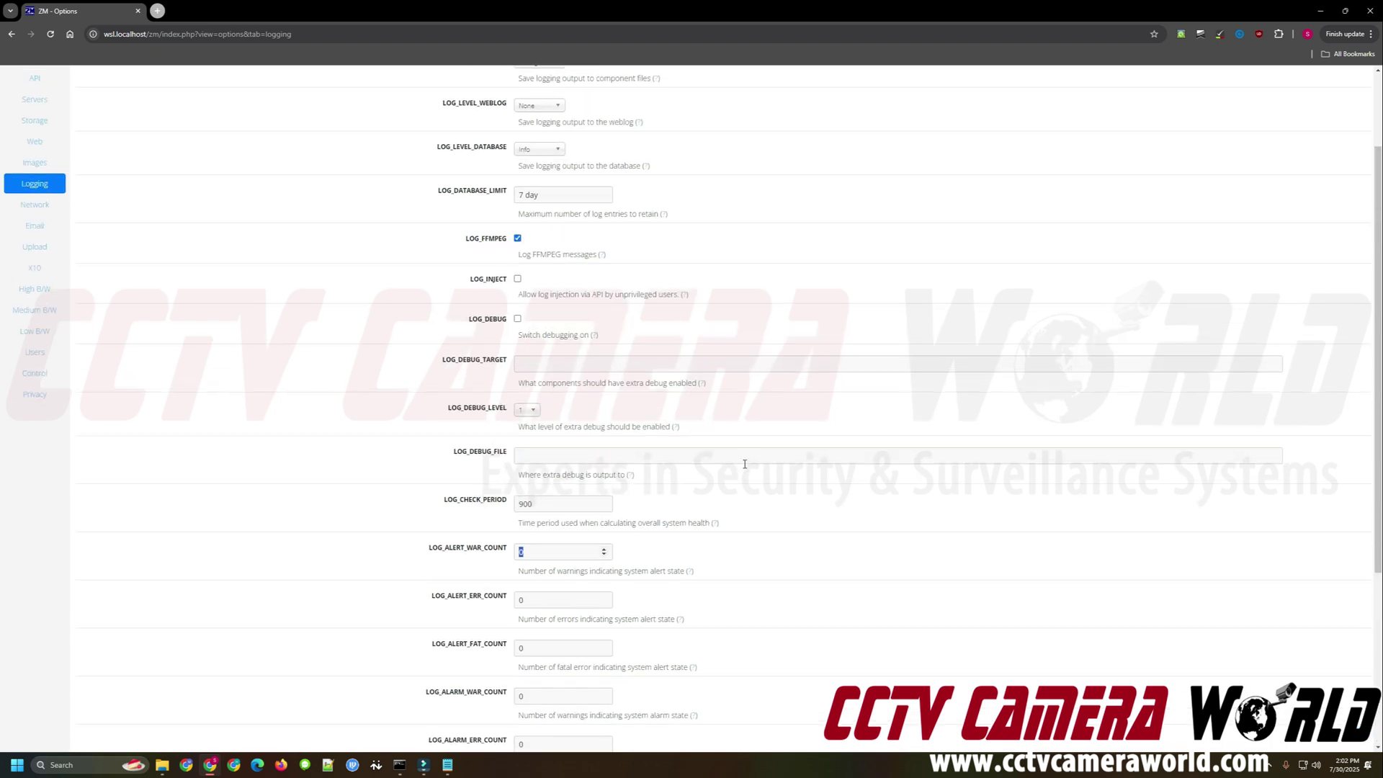
click(592, 83)
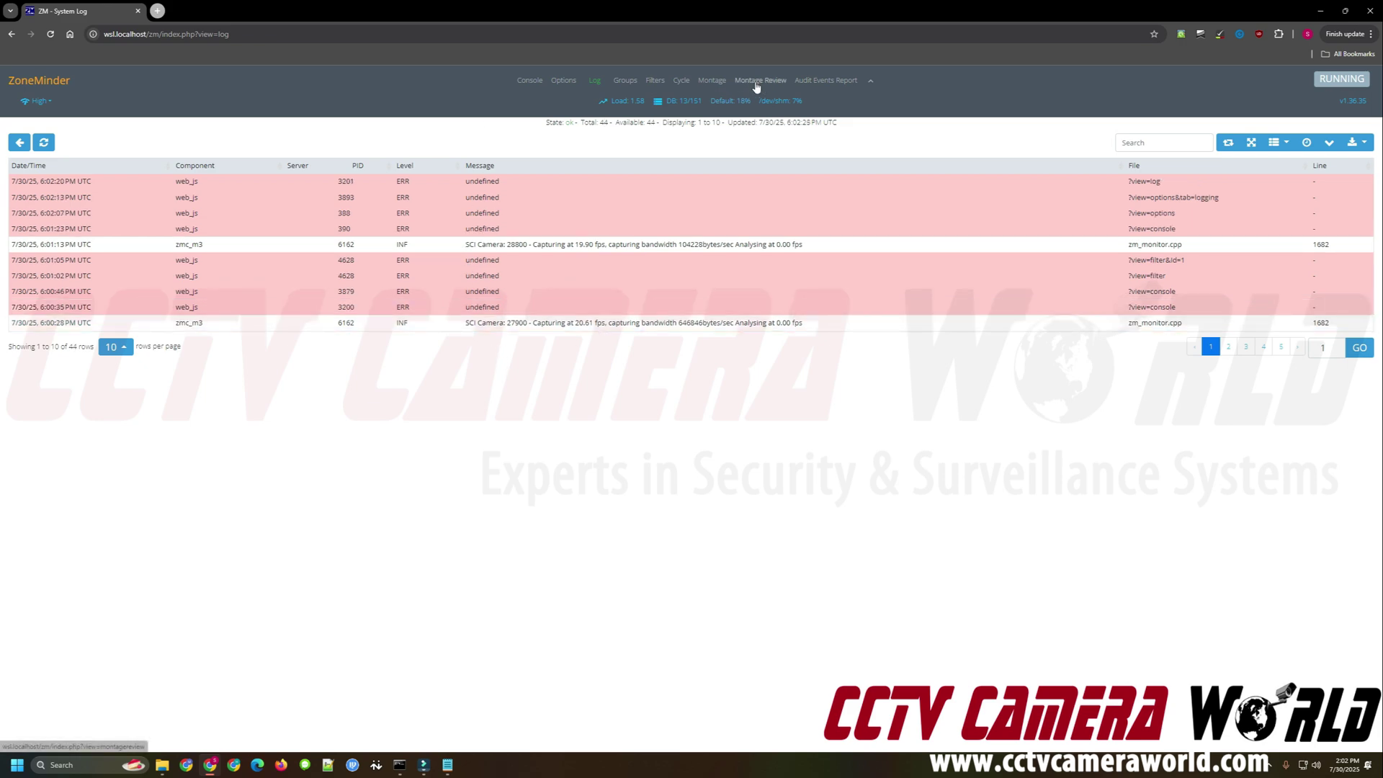
Step: View the live Montage, then Montage Review limited to the last hour, and go back to the Console
click(729, 88)
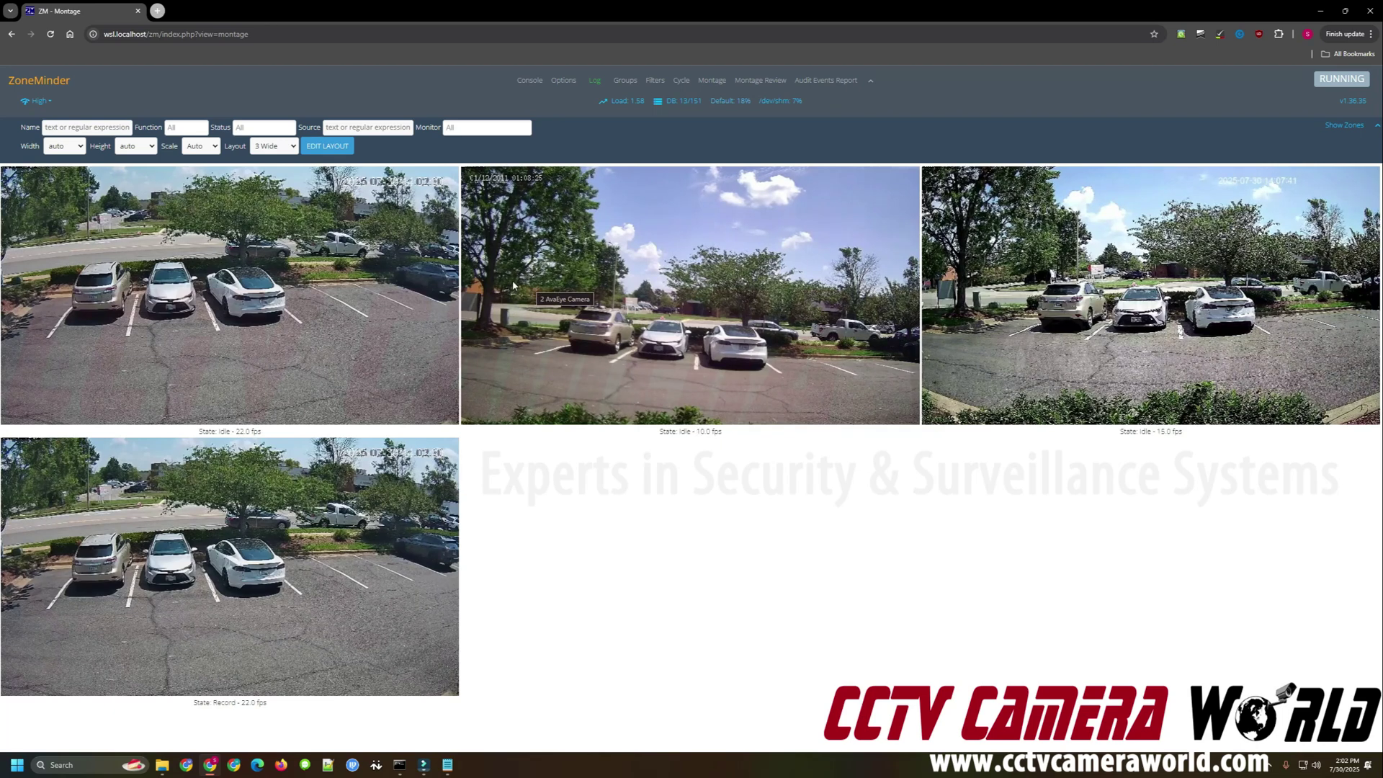
click(750, 83)
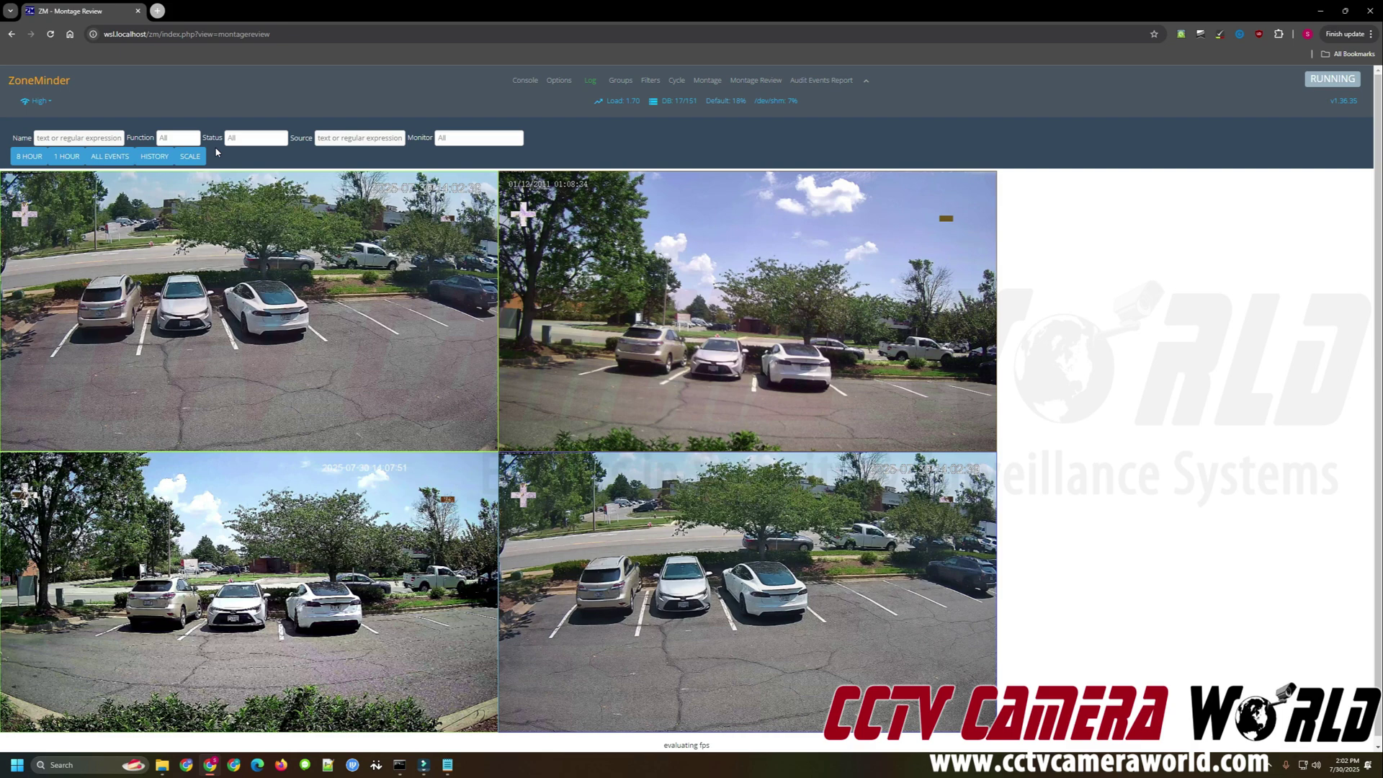
click(66, 157)
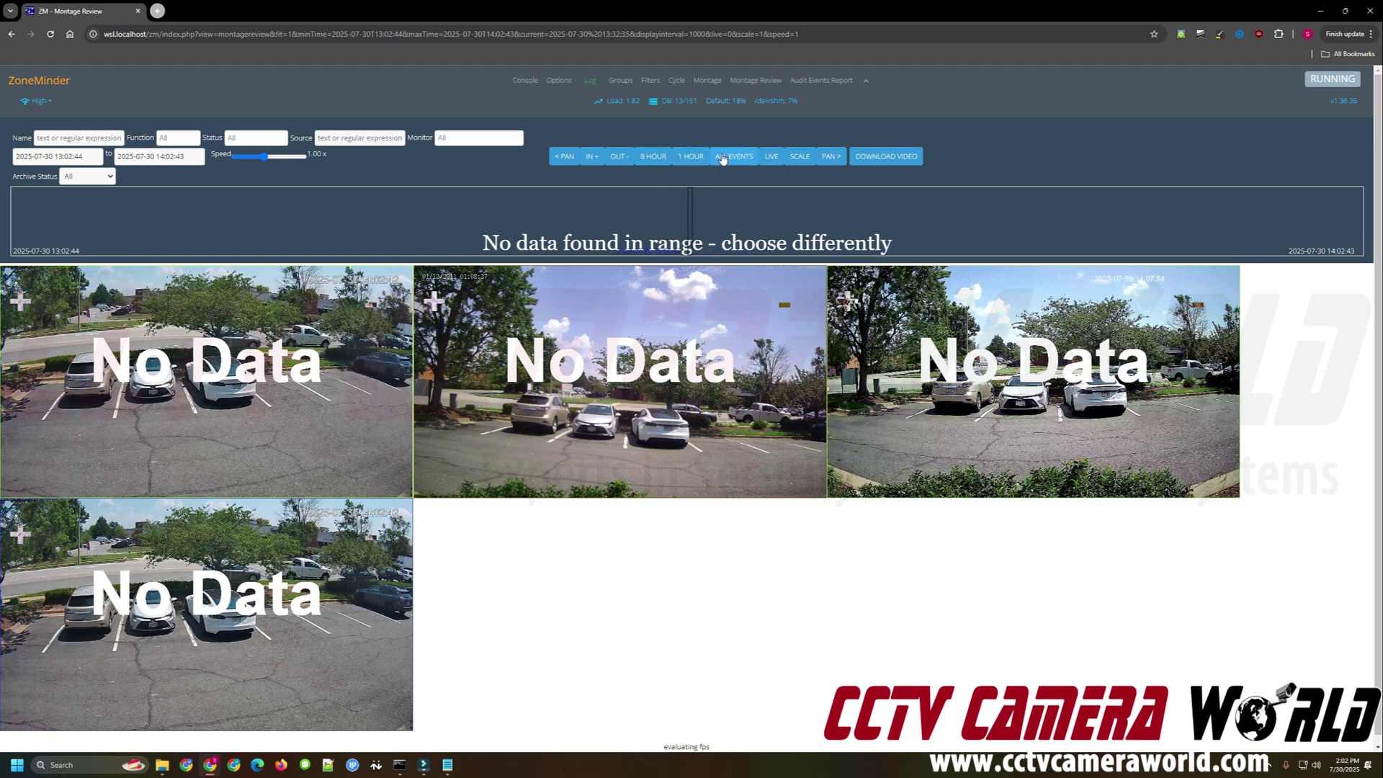
click(525, 79)
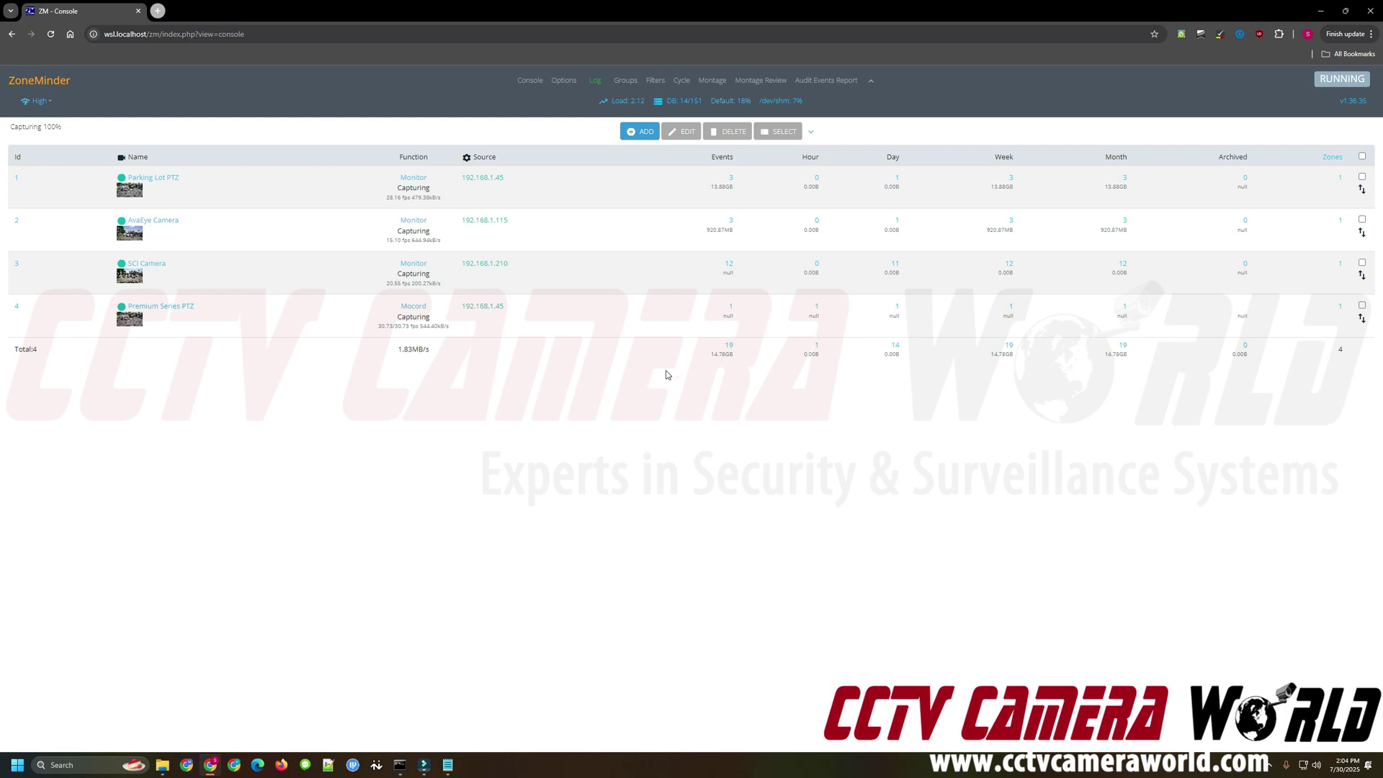
Step: Refresh the console and list the SCI Camera's 12 recorded events
click(531, 82)
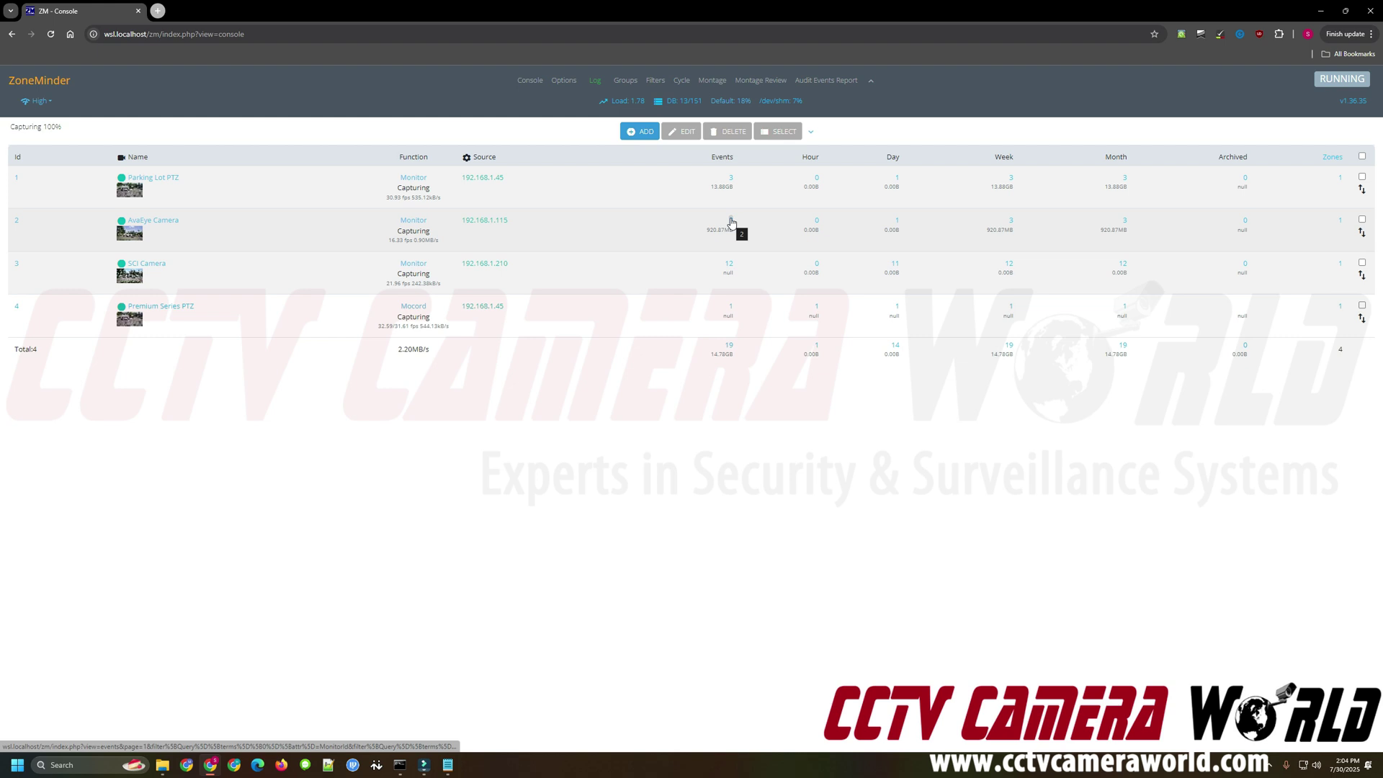
click(729, 265)
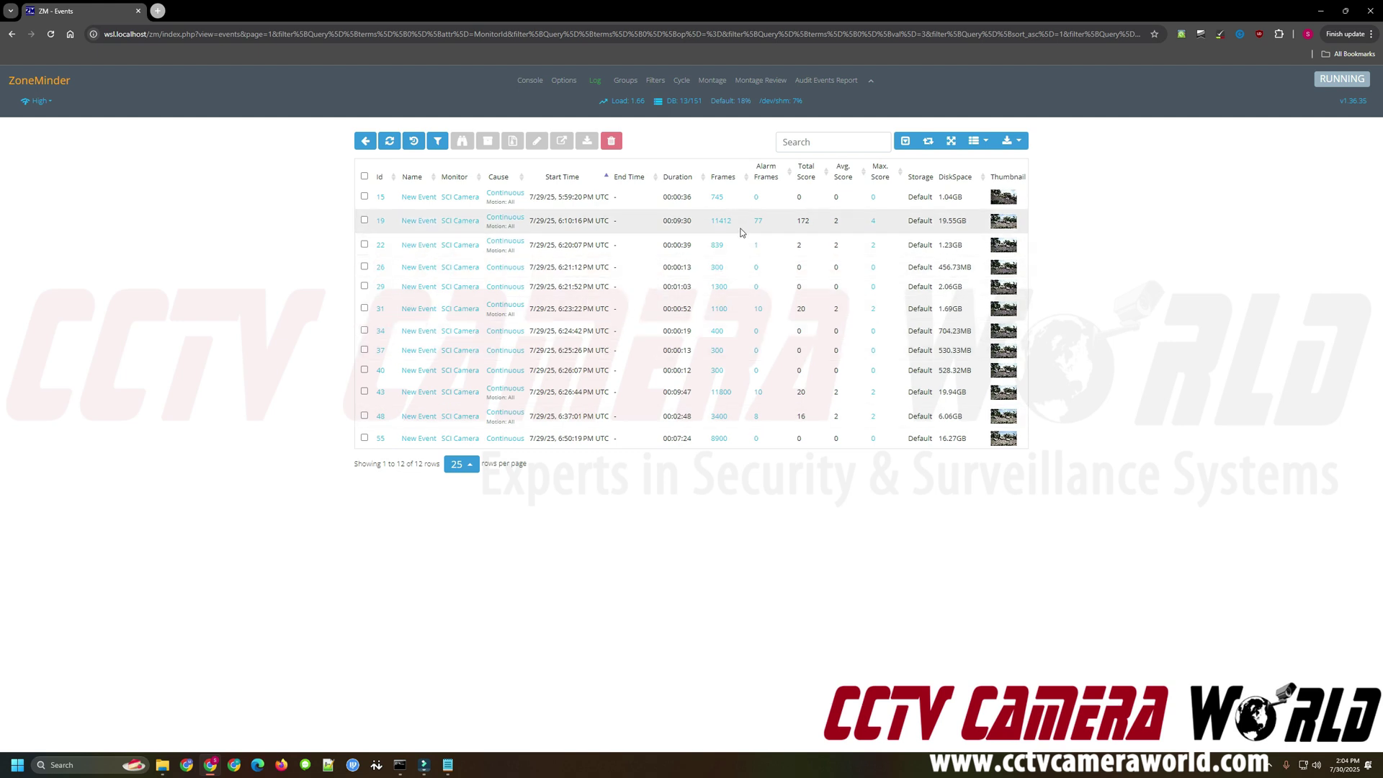
Step: Play back SCI Camera event 19 in the event viewer
click(1003, 229)
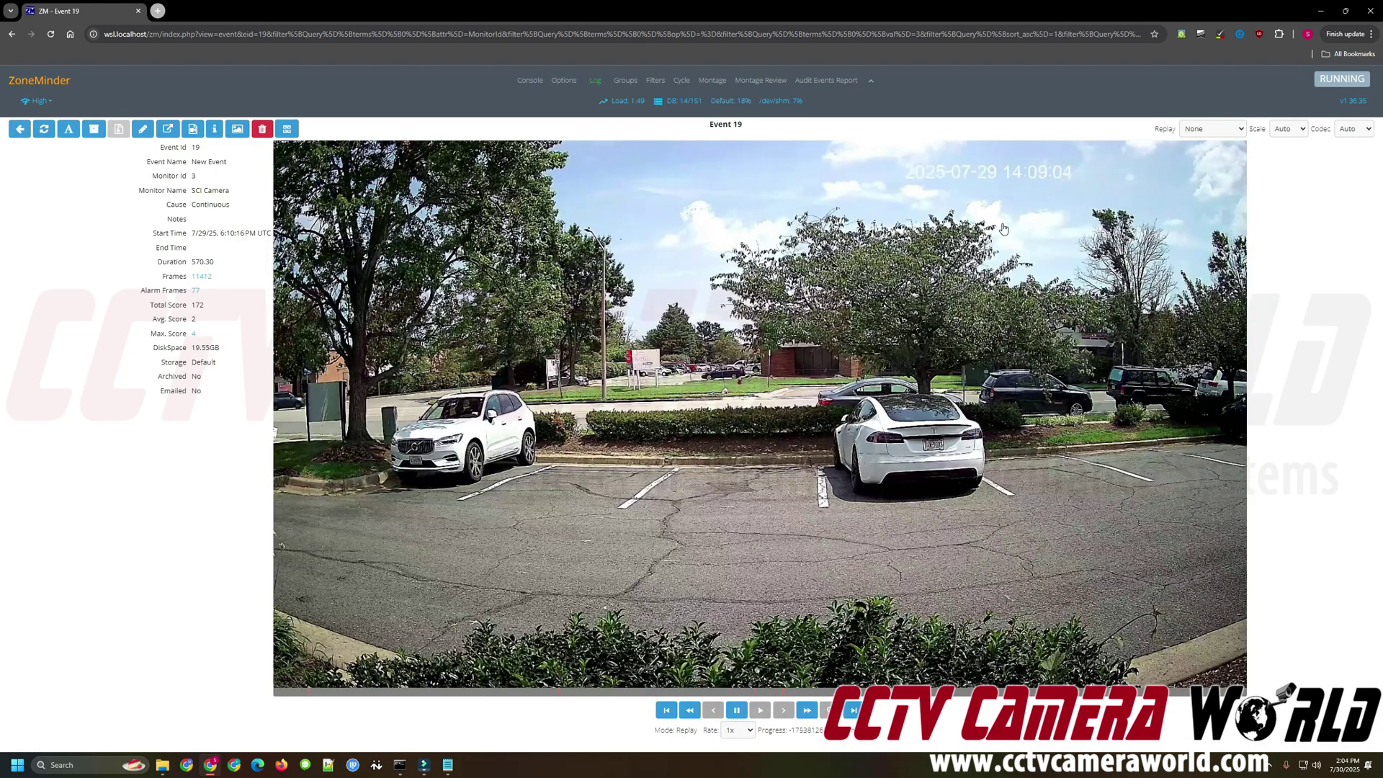